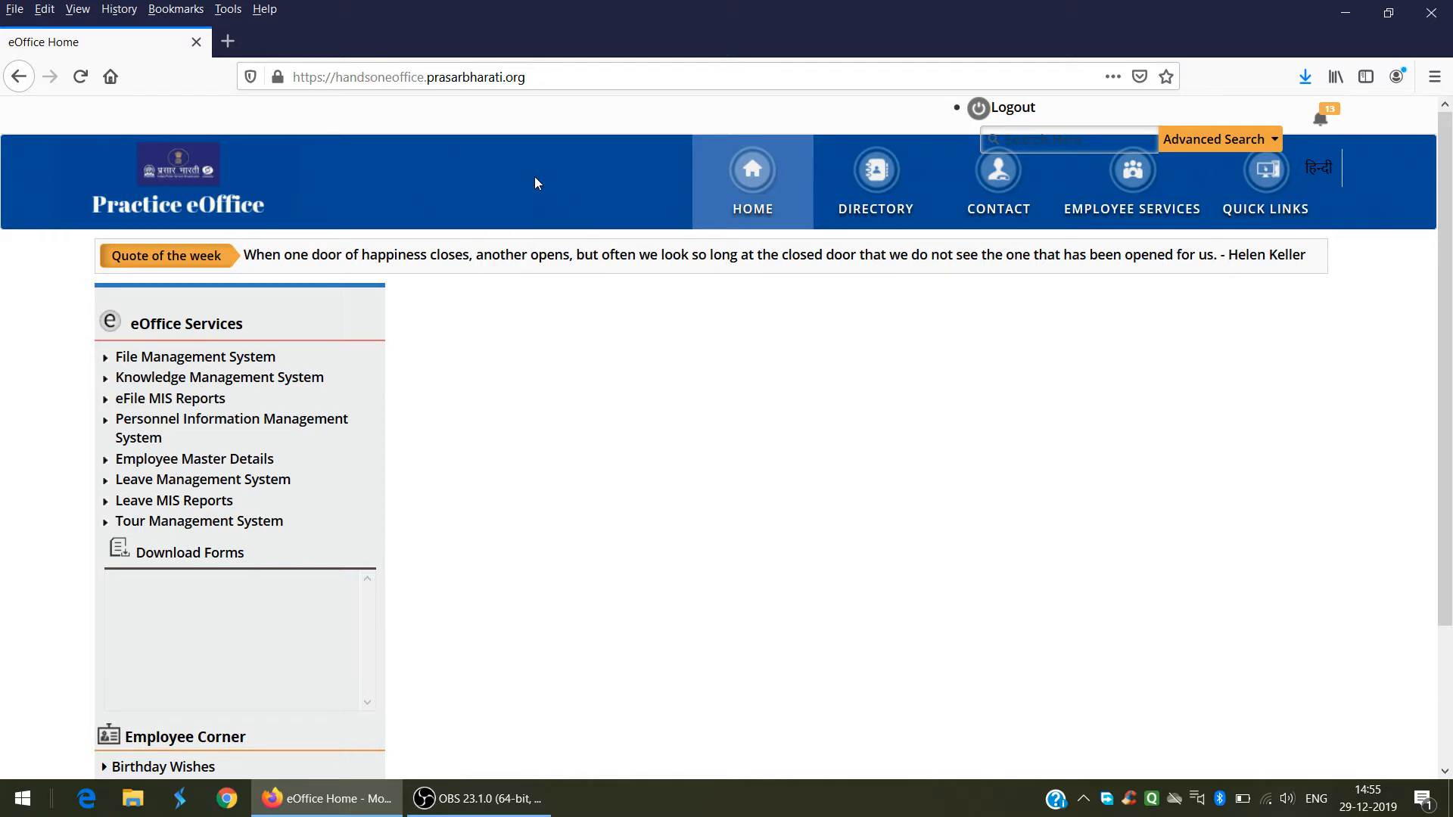
Step: Open the Leave Management System from eOffice Services and go to its Reports page
{"action": "left_click", "coordinate": [173, 485]}
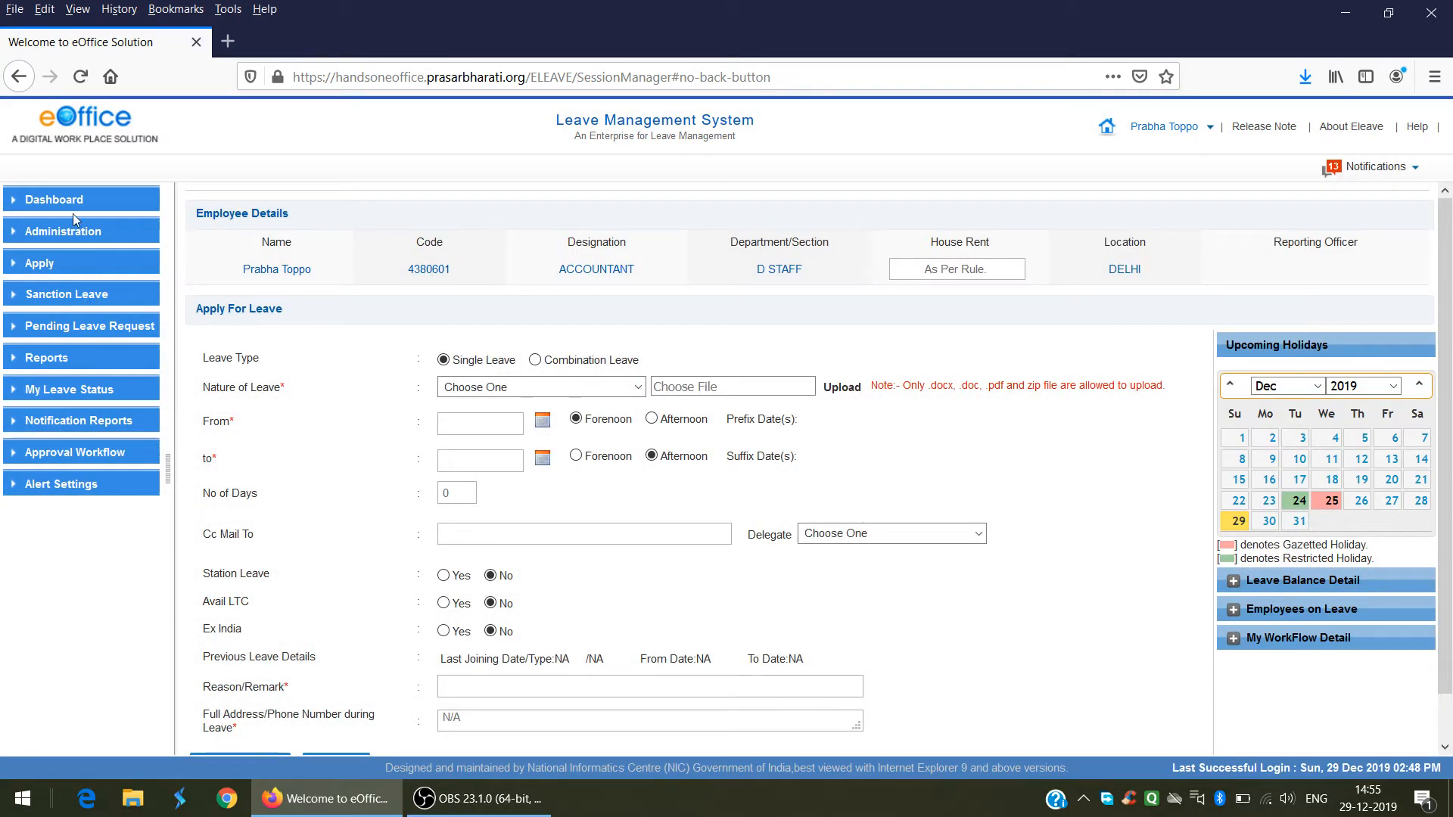
{"action": "left_click", "coordinate": [41, 358]}
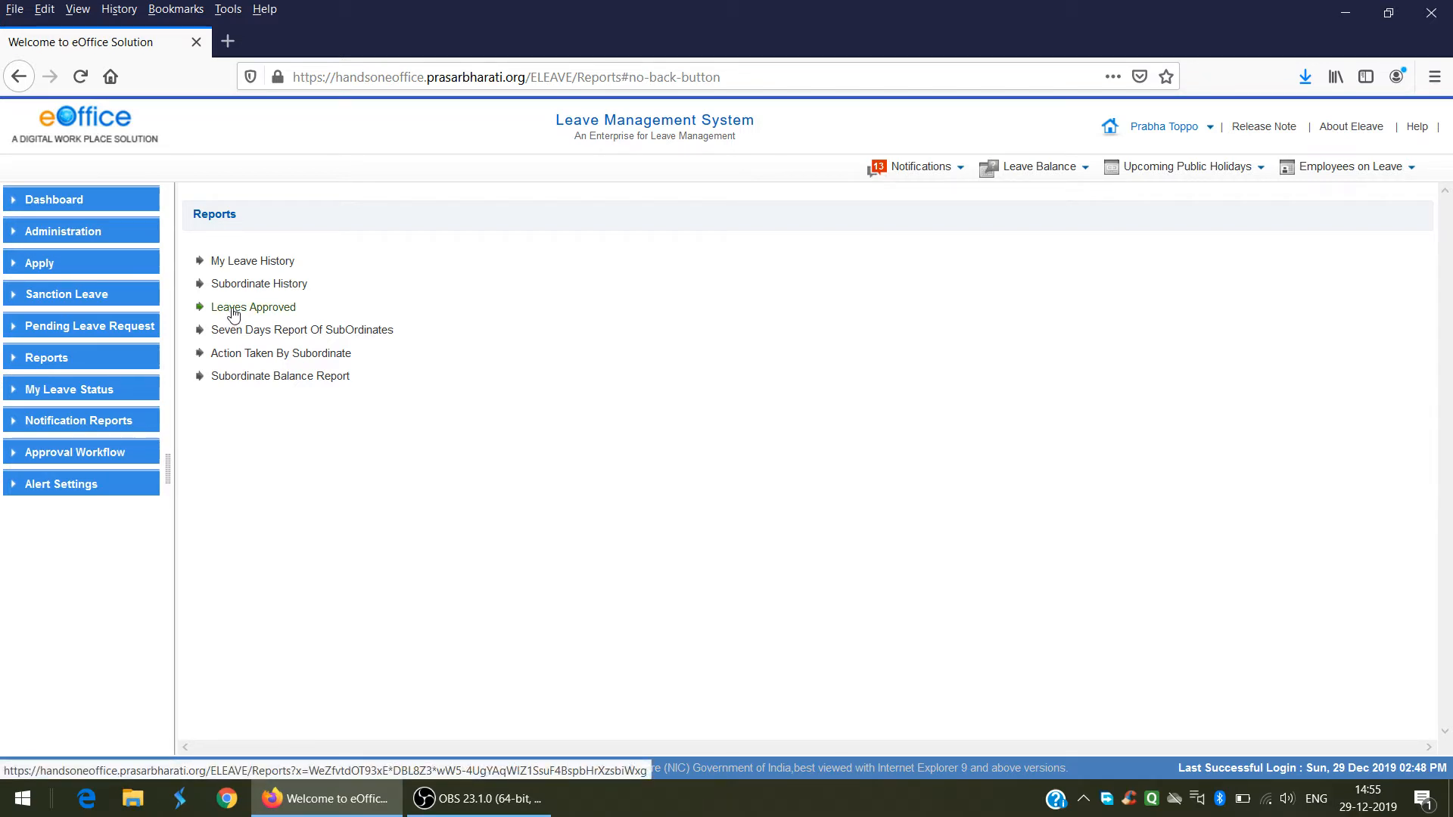
Step: Run the Leaves Approved report for 01-12-2019 to 30-12-2019 as Role Admin Assistant
{"action": "left_click", "coordinate": [233, 310]}
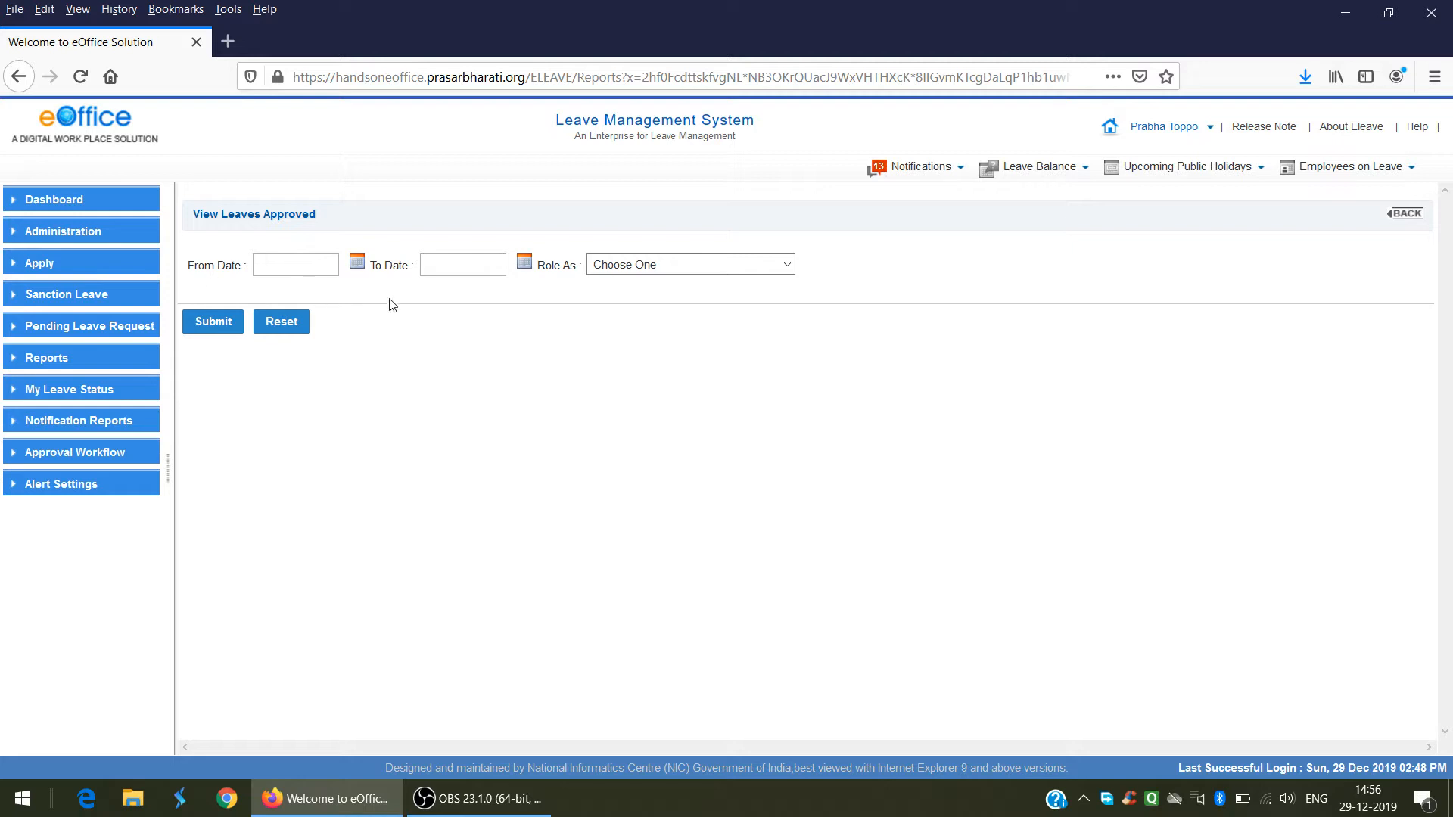
{"action": "left_click", "coordinate": [358, 263]}
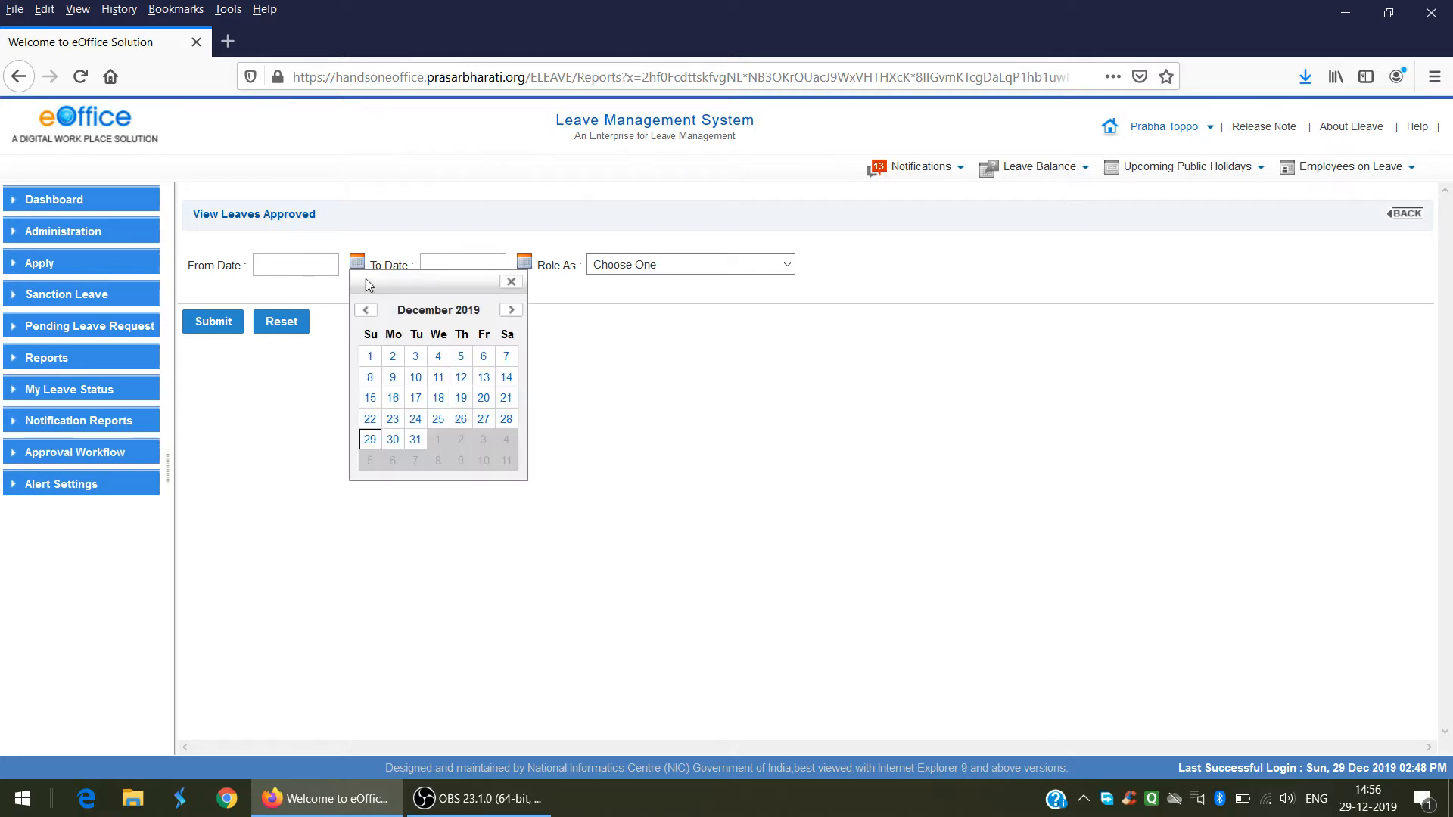
{"action": "left_click", "coordinate": [369, 357]}
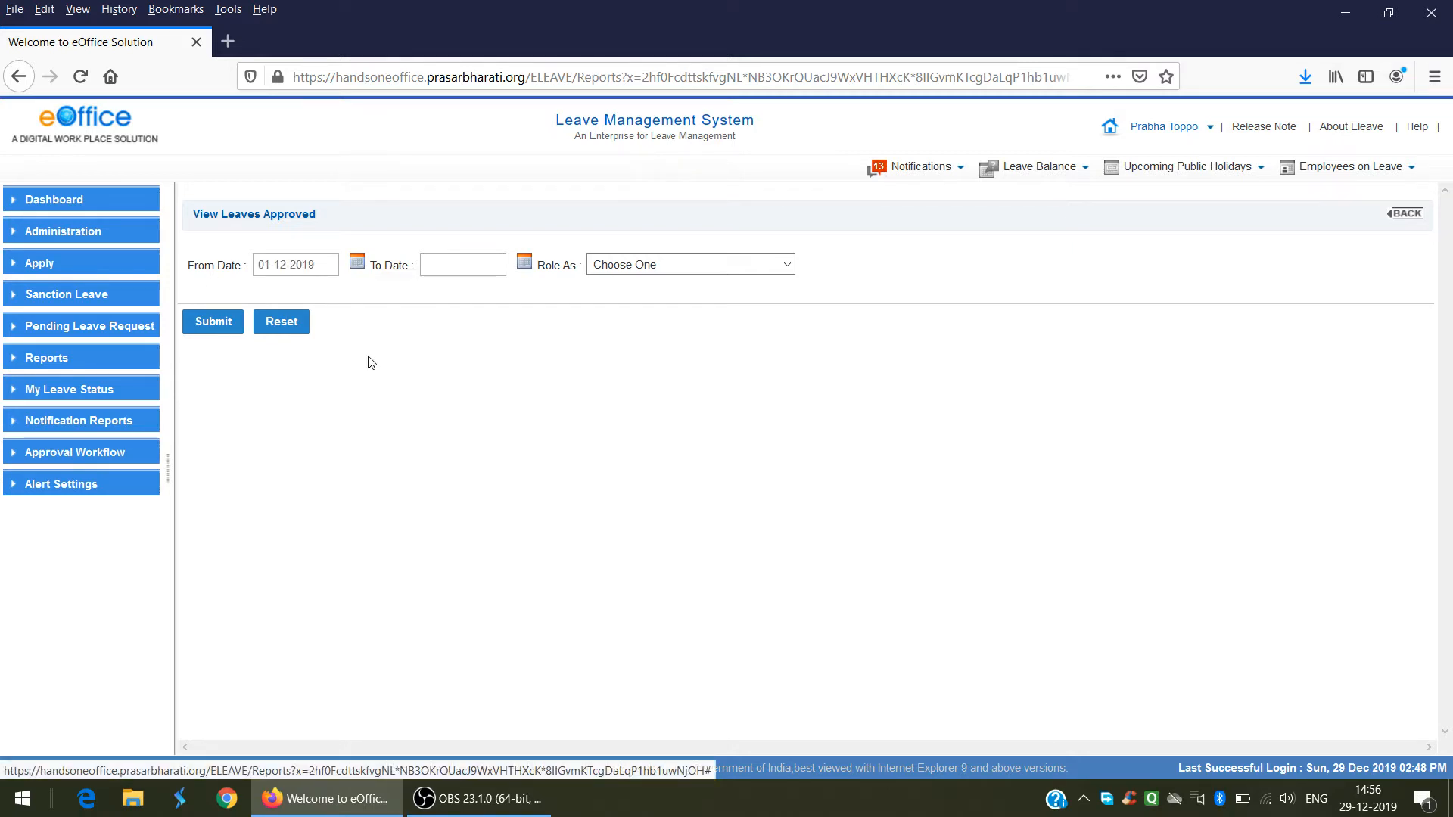
{"action": "left_click", "coordinate": [526, 269]}
{"action": "left_click", "coordinate": [563, 445]}
{"action": "left_click", "coordinate": [678, 266]}
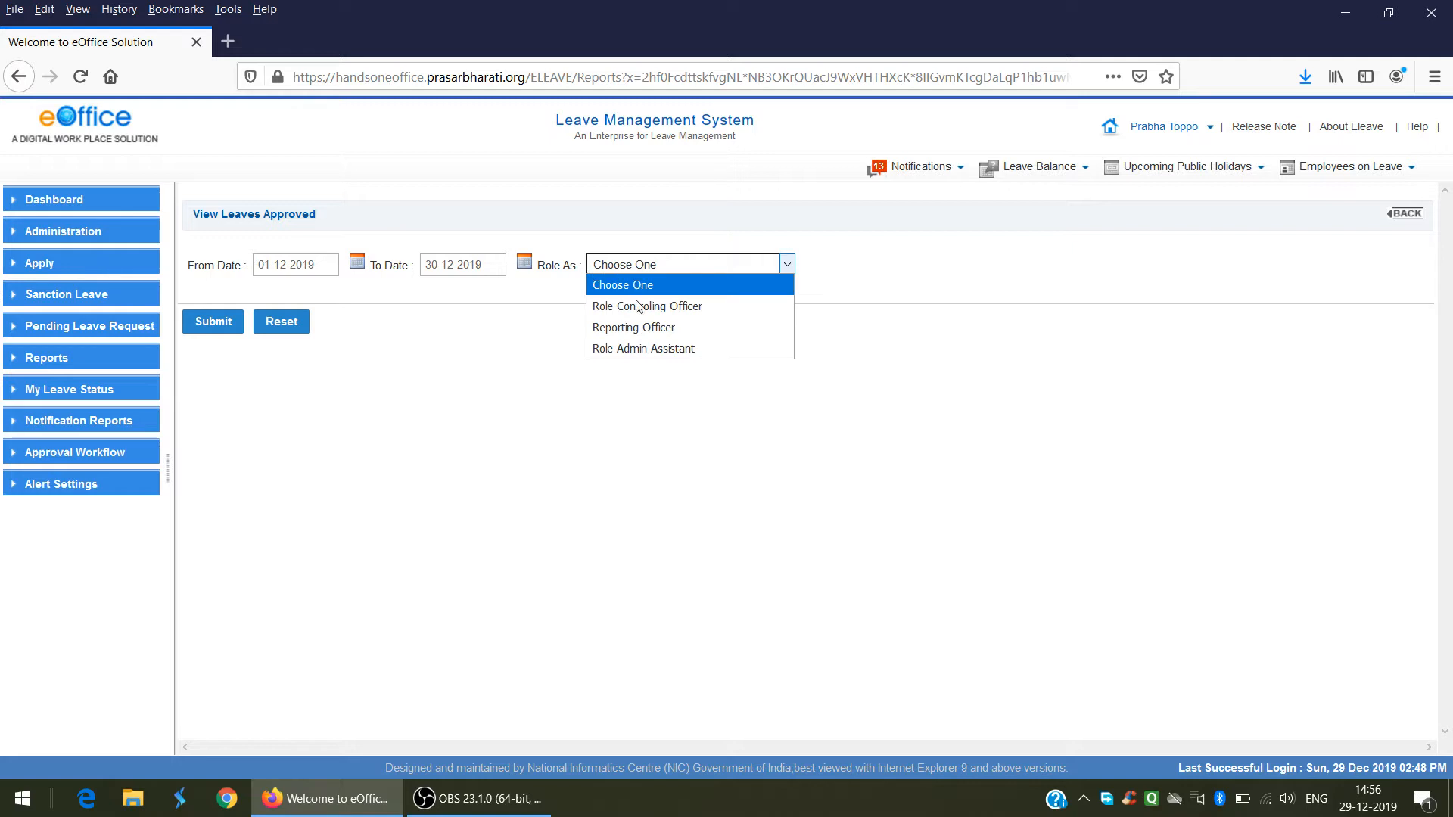
{"action": "left_click", "coordinate": [644, 350]}
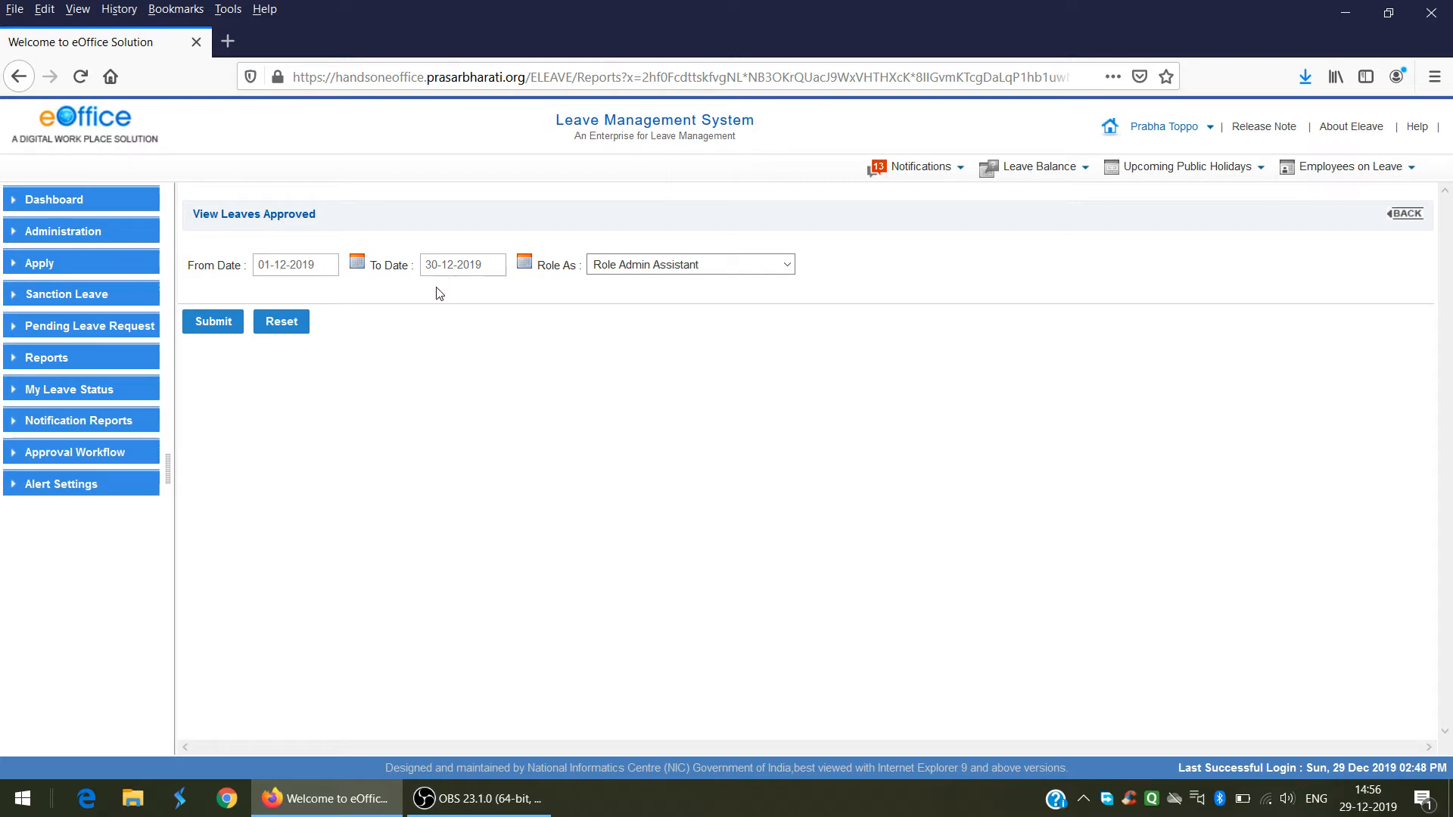
{"action": "left_click", "coordinate": [212, 323]}
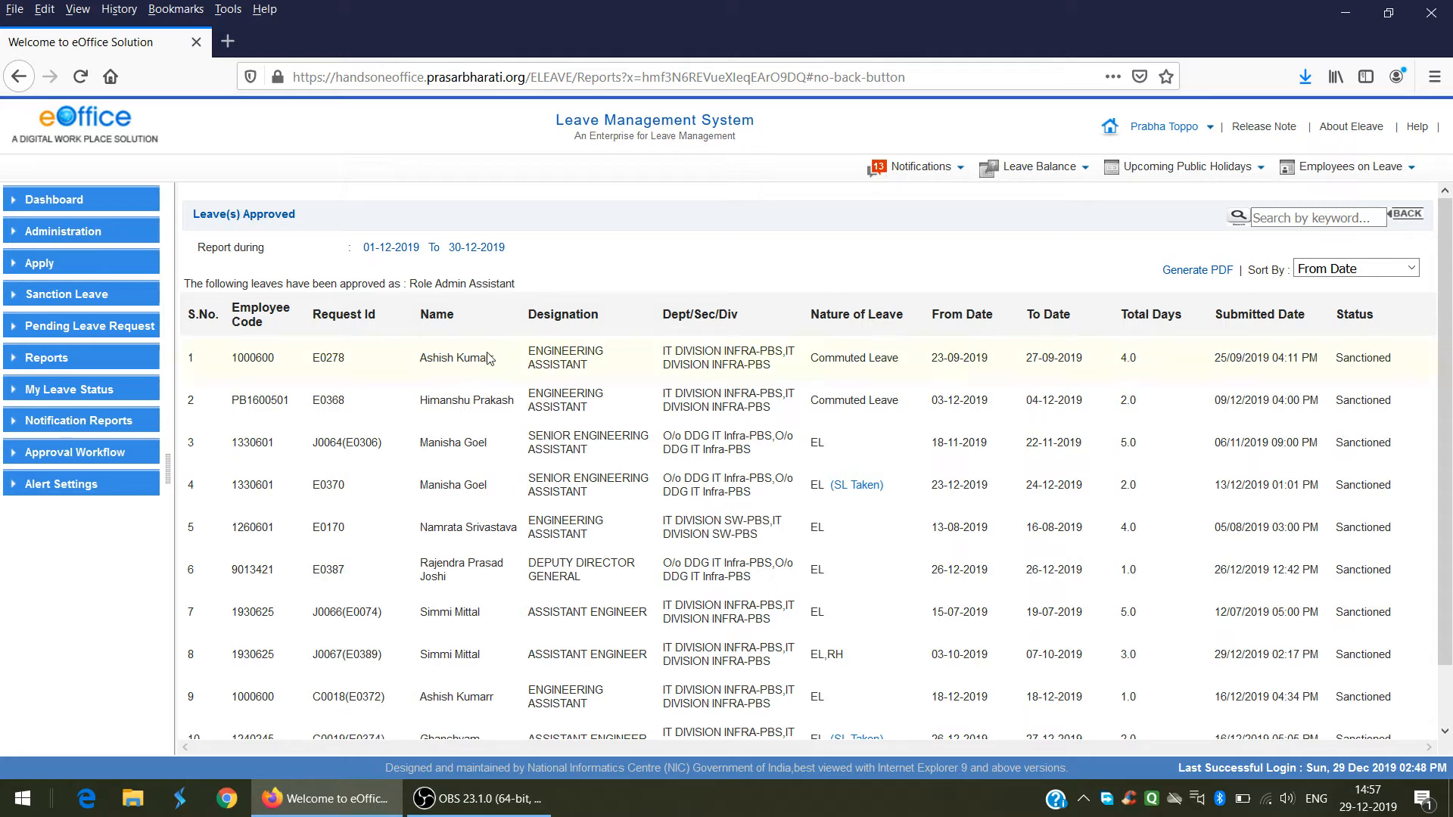
Step: Scroll down the Leave(s) Approved report to review all ten sanctioned leave rows
{"action": "scroll", "coordinate": [496, 371], "scroll_direction": "down", "scroll_amount": 2}
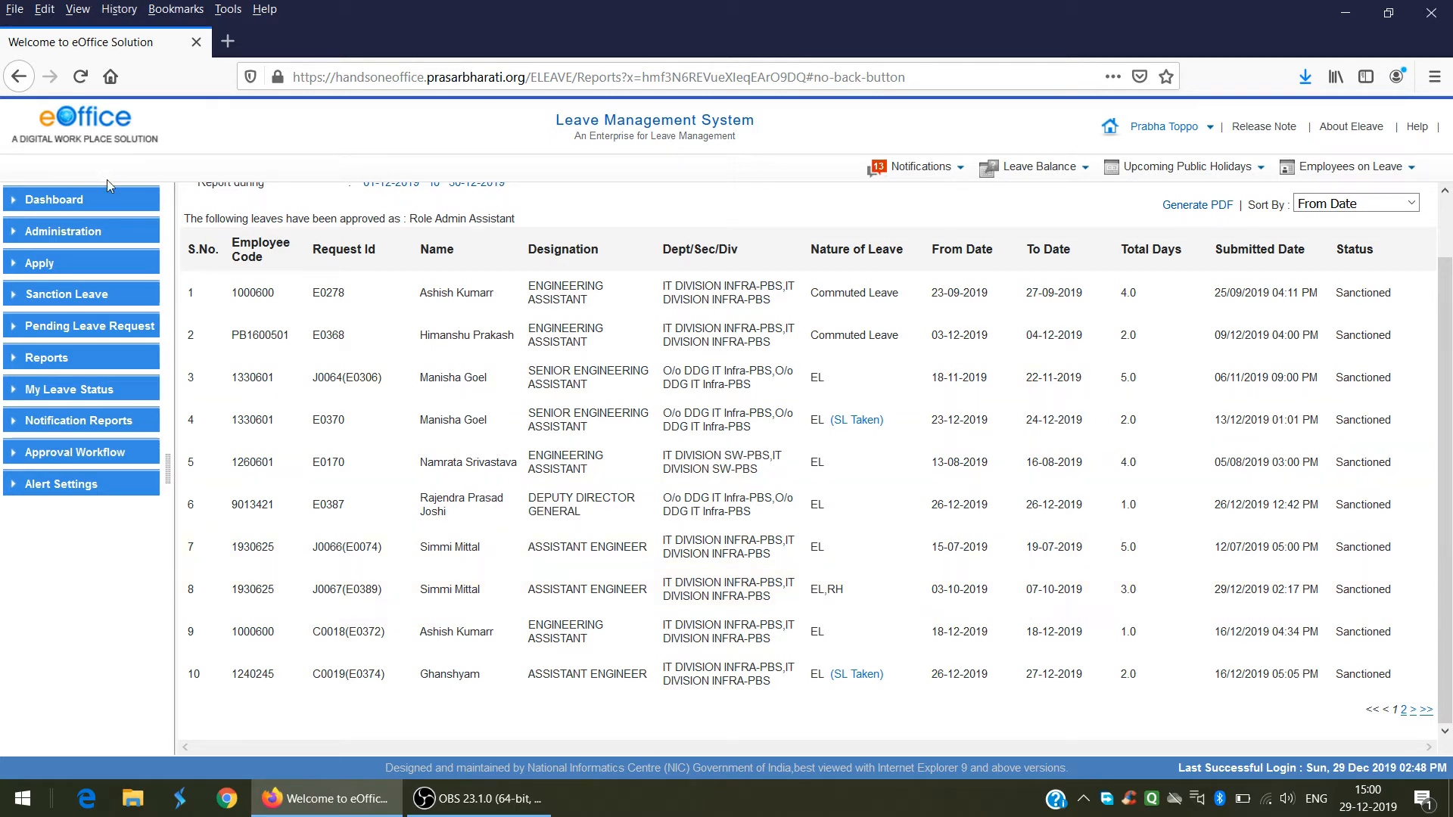
Step: Go to the Administration page from the left sidebar
{"action": "left_click", "coordinate": [47, 236]}
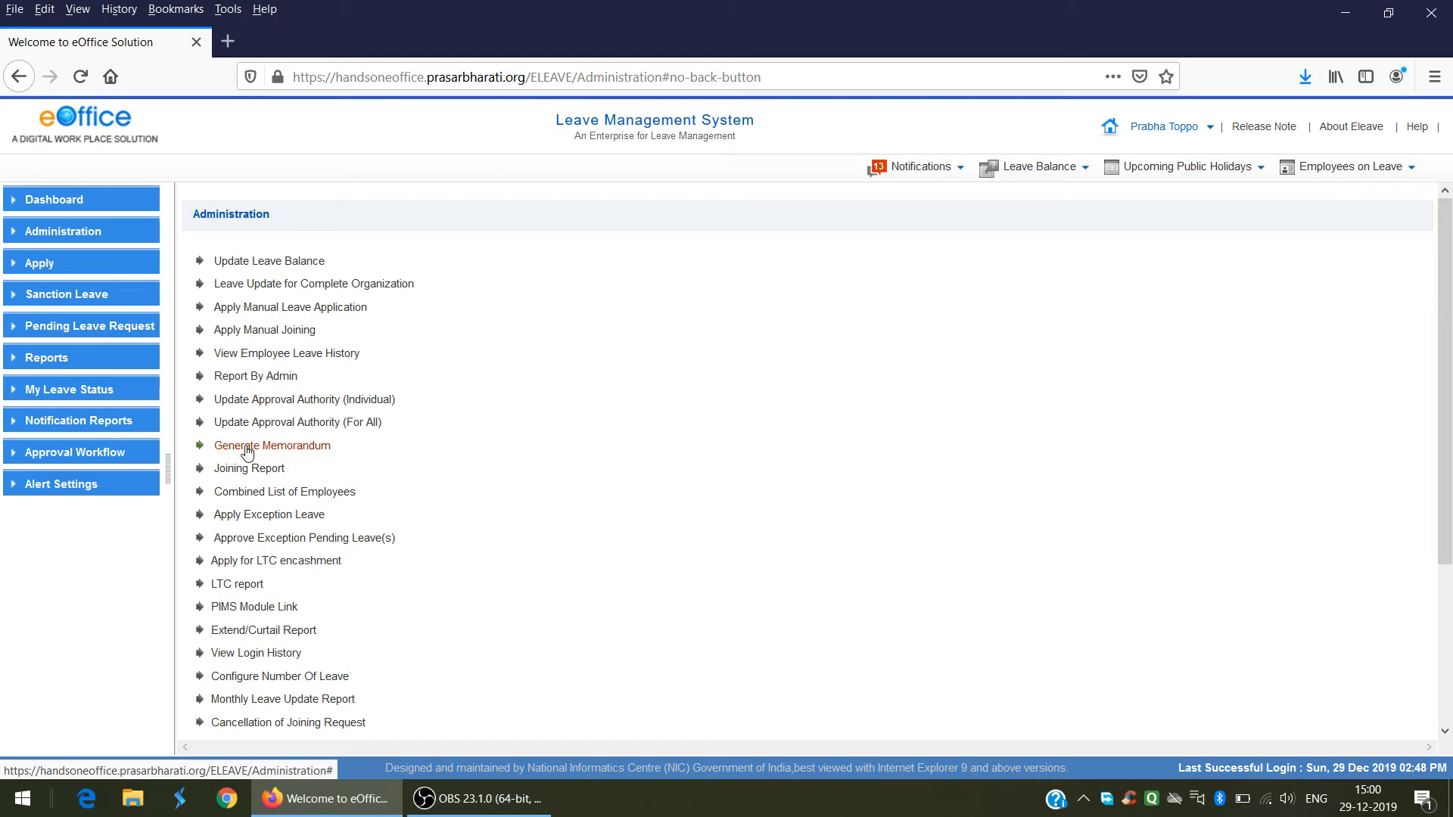
Step: Start Generate Memorandum and set its period from 03-10-2019 to 07-10-2019
{"action": "left_click", "coordinate": [248, 452]}
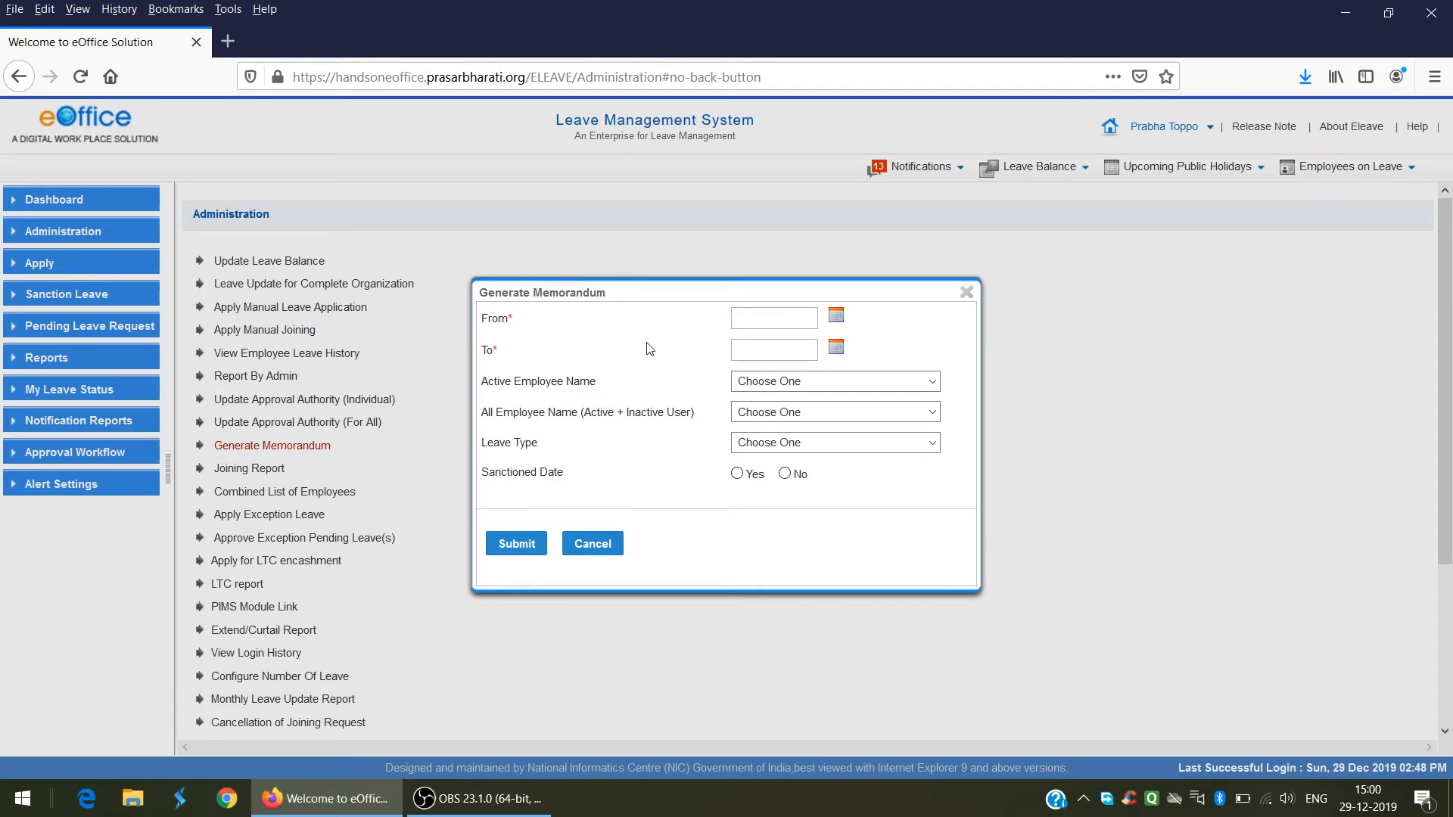
{"action": "left_click", "coordinate": [836, 319]}
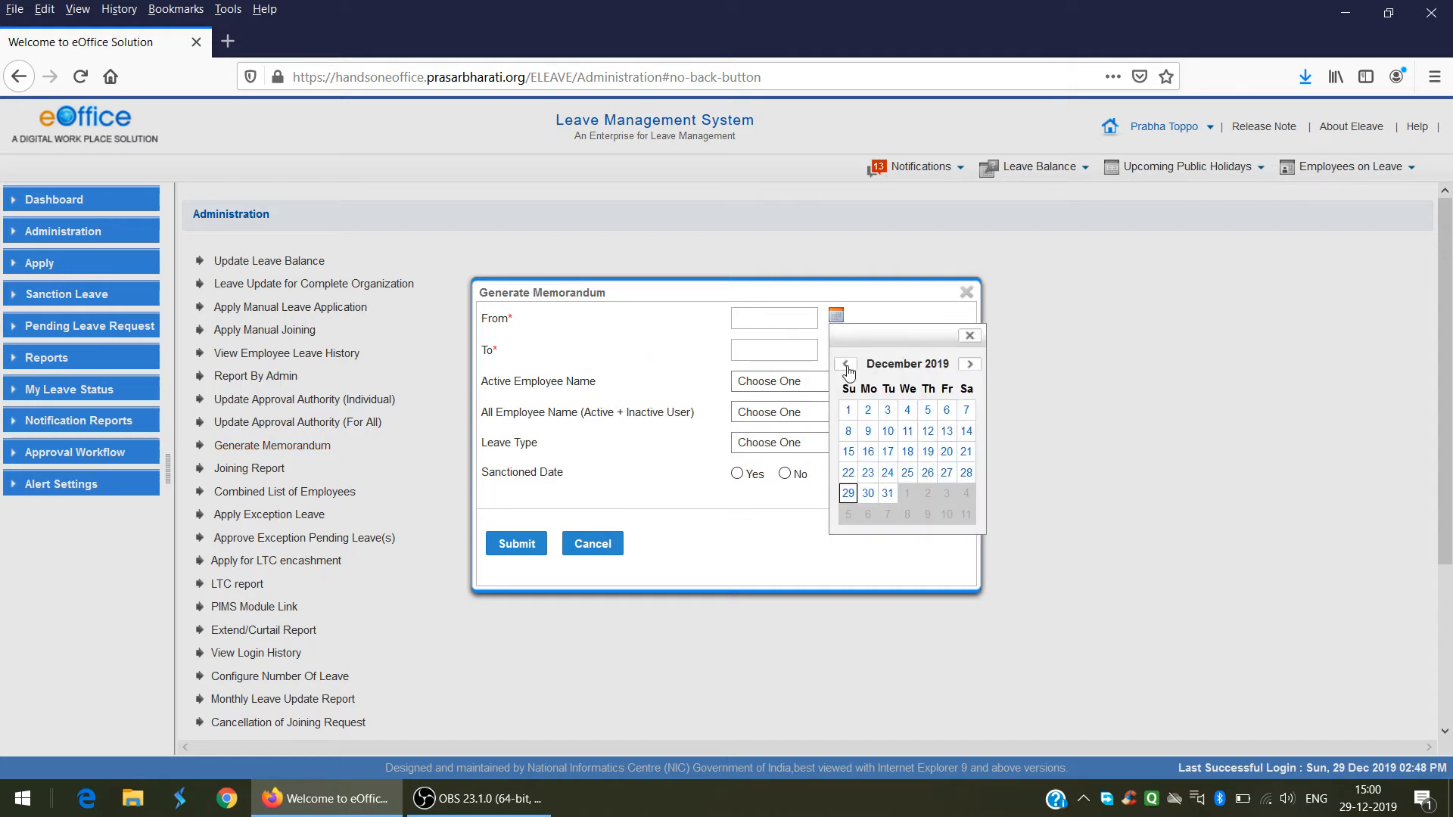
{"action": "left_click", "coordinate": [847, 365]}
{"action": "left_click", "coordinate": [847, 367]}
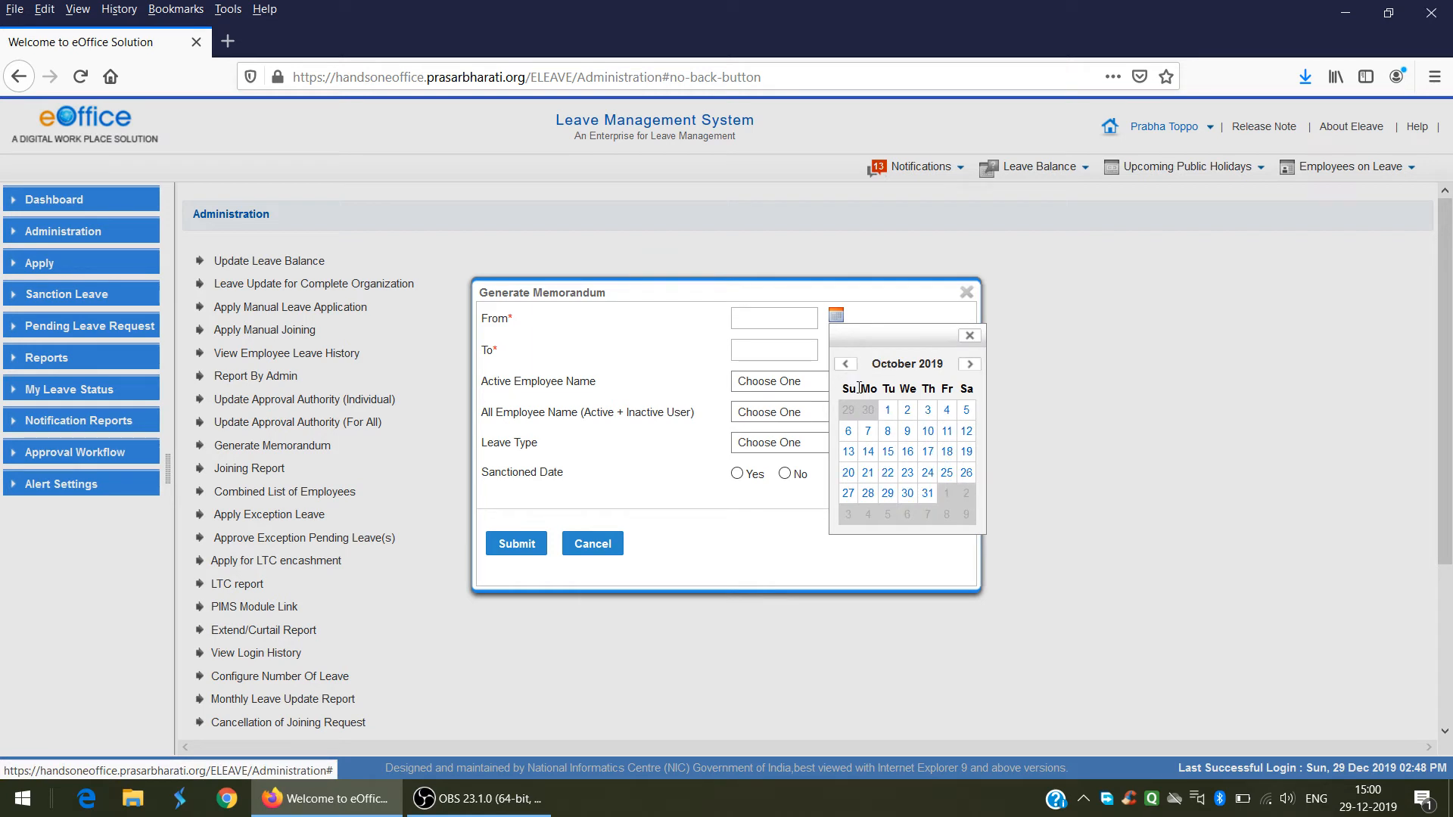
{"action": "left_click", "coordinate": [928, 411]}
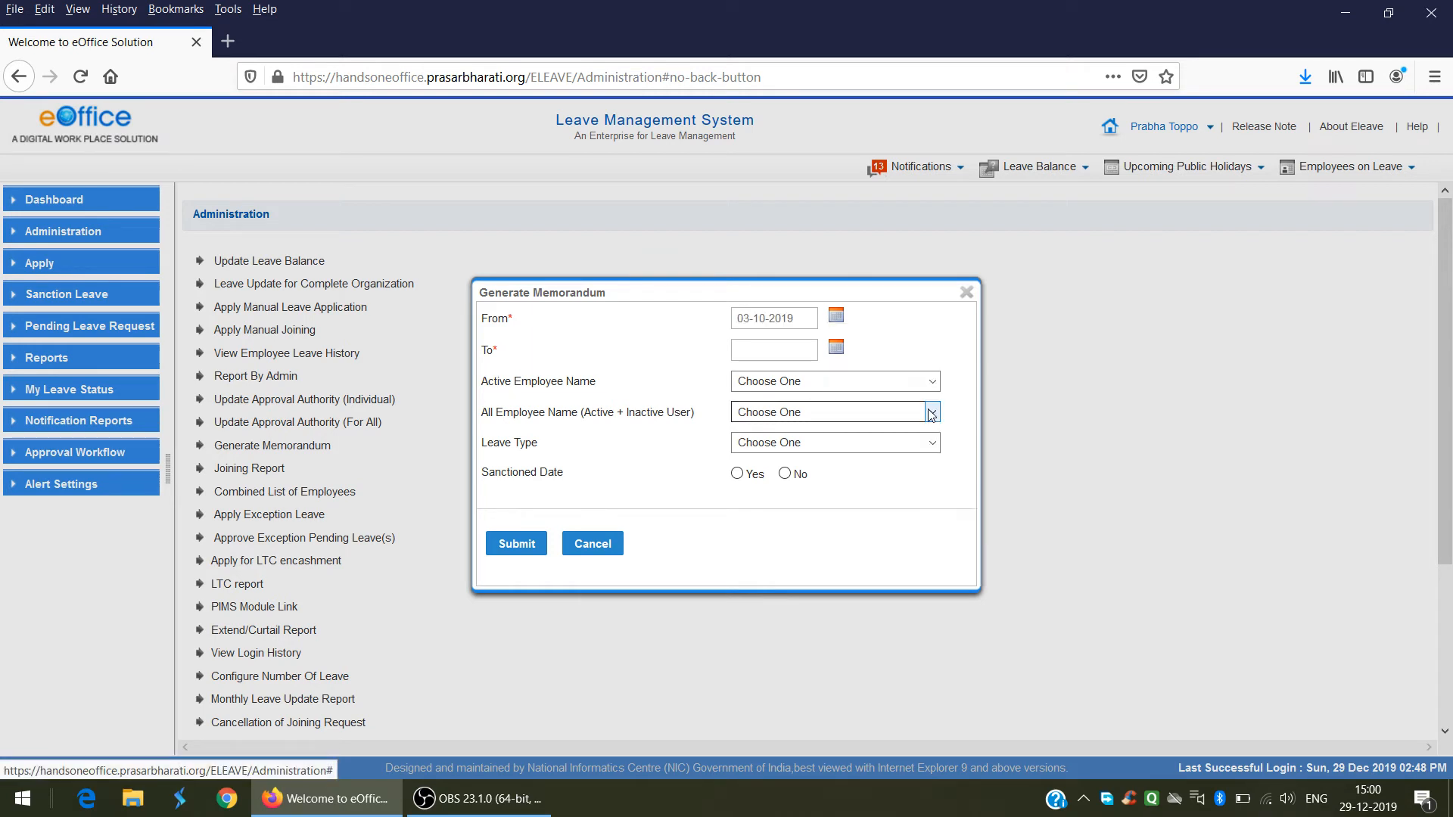
{"action": "left_click", "coordinate": [836, 349]}
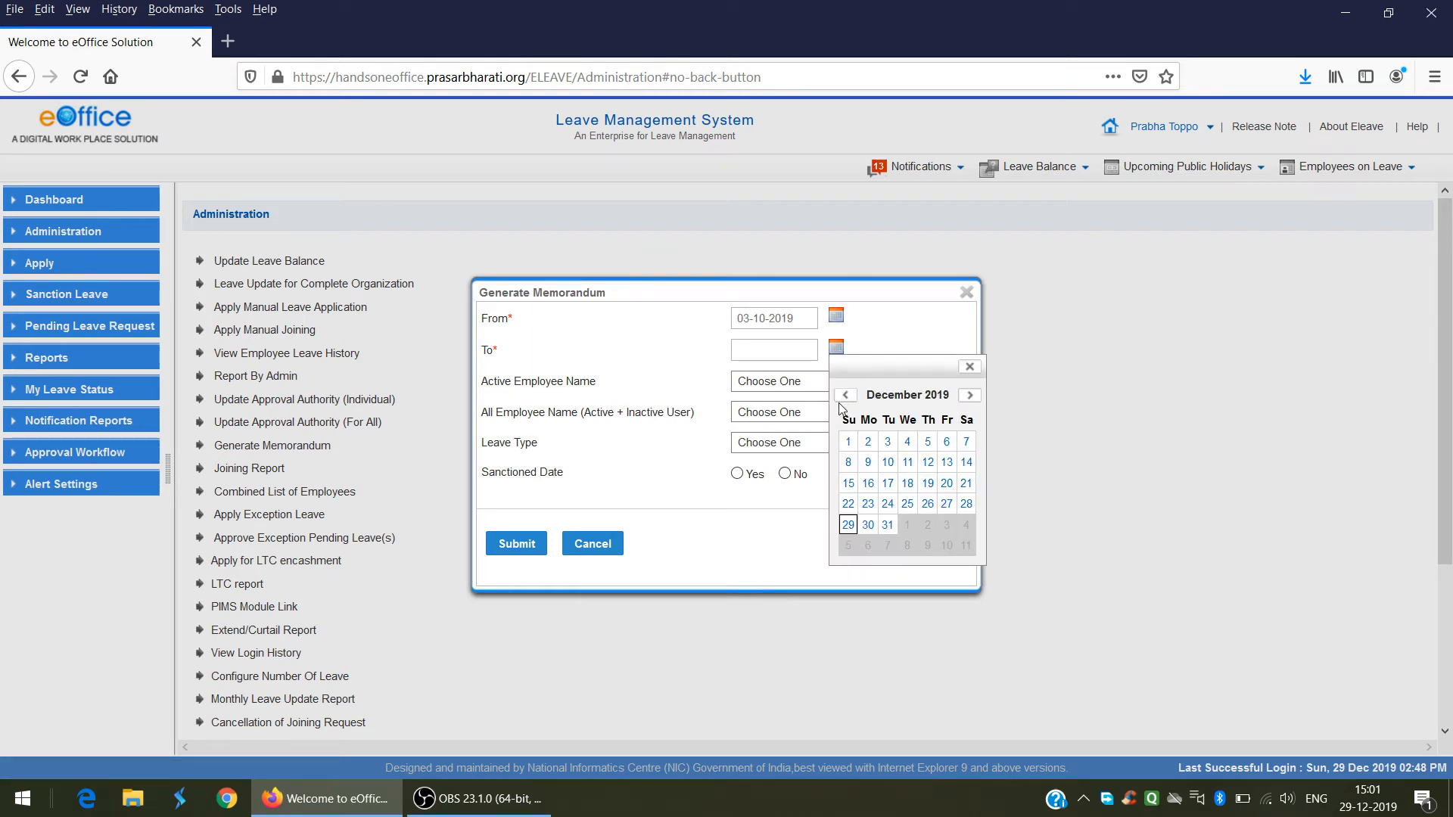
{"action": "left_click", "coordinate": [842, 398]}
{"action": "left_click", "coordinate": [842, 398]}
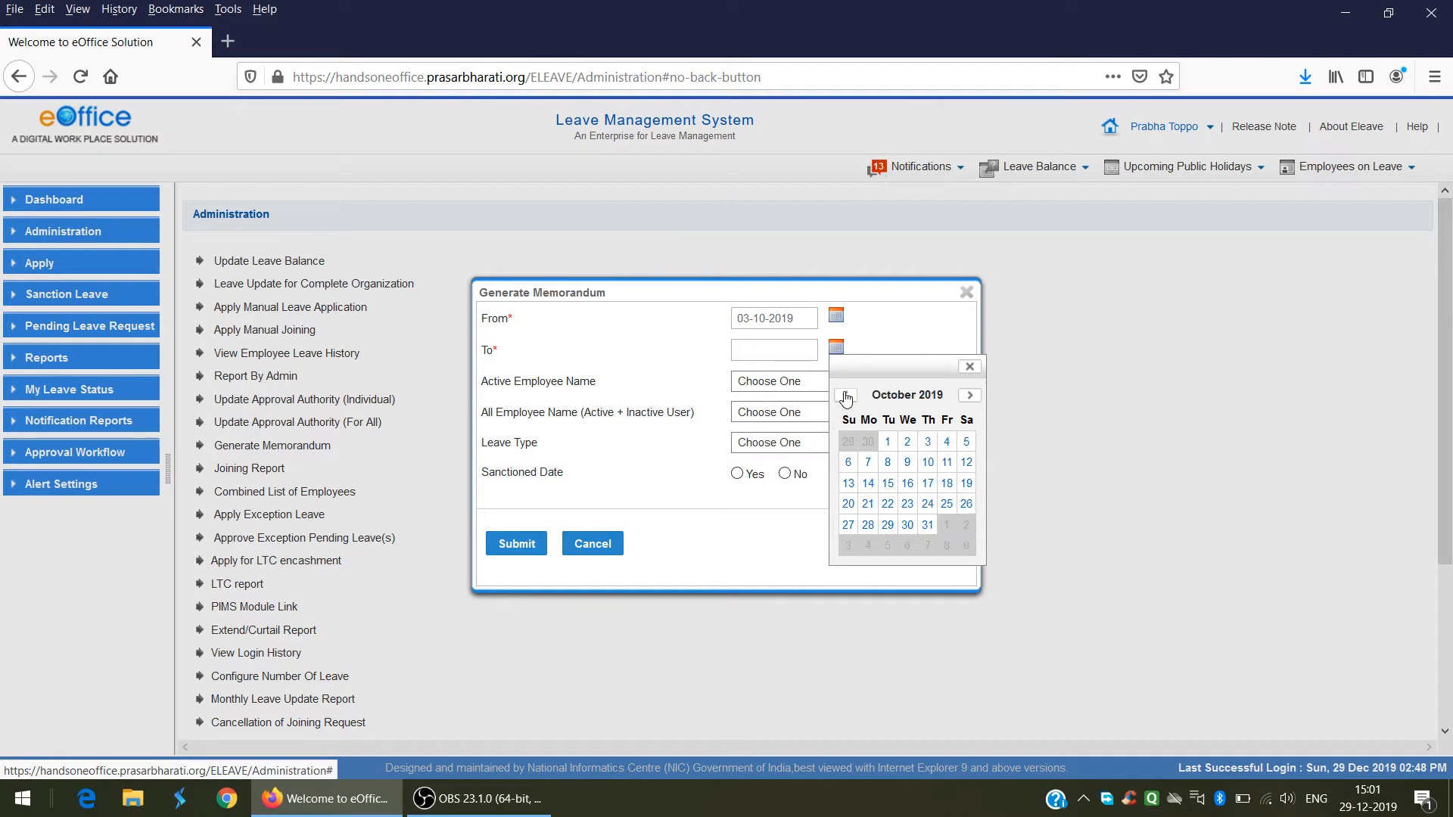
{"action": "left_click", "coordinate": [875, 462]}
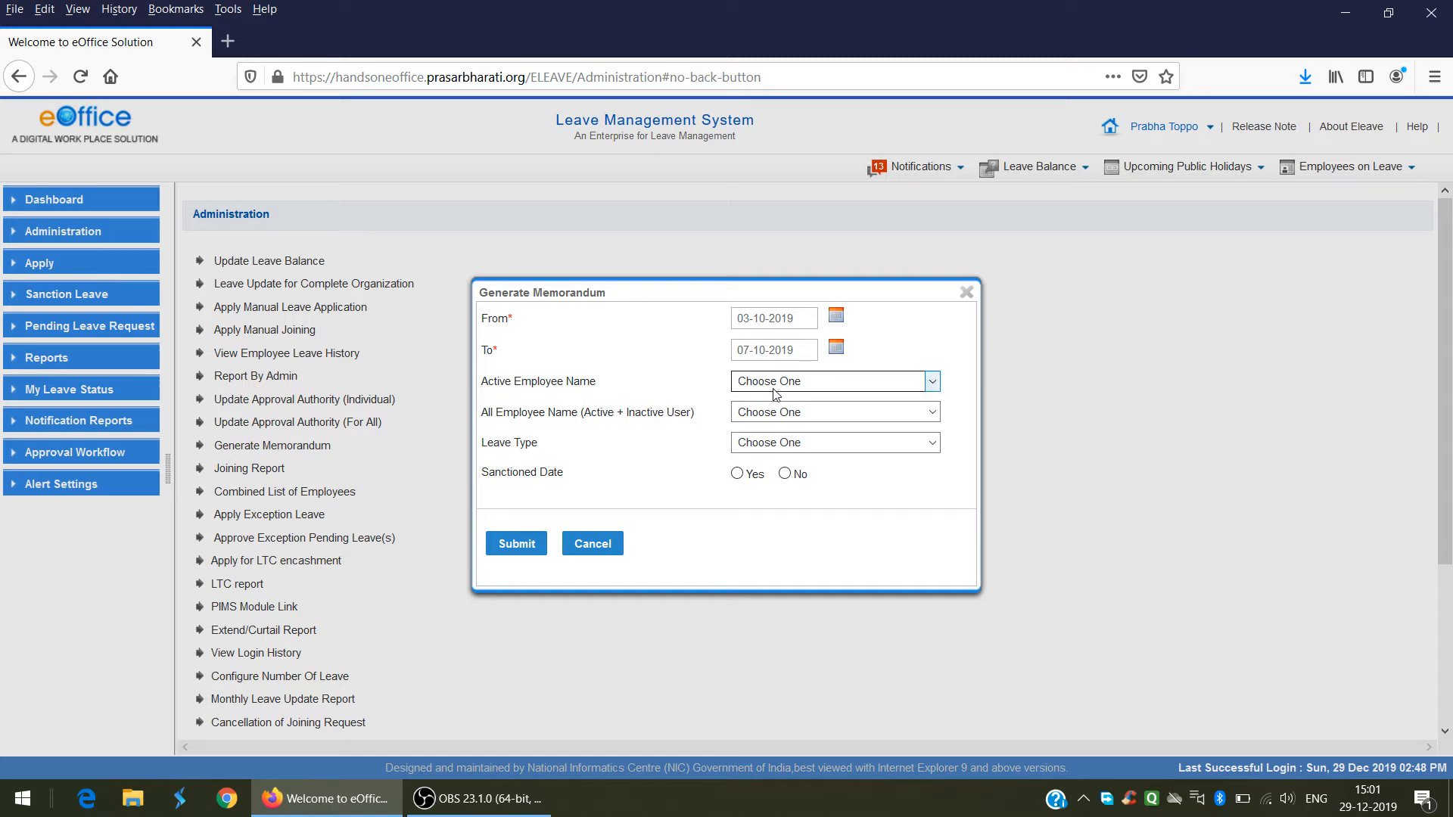
Step: Search the Active Employee Name list and select the employee for the memorandum
{"action": "left_click", "coordinate": [812, 383]}
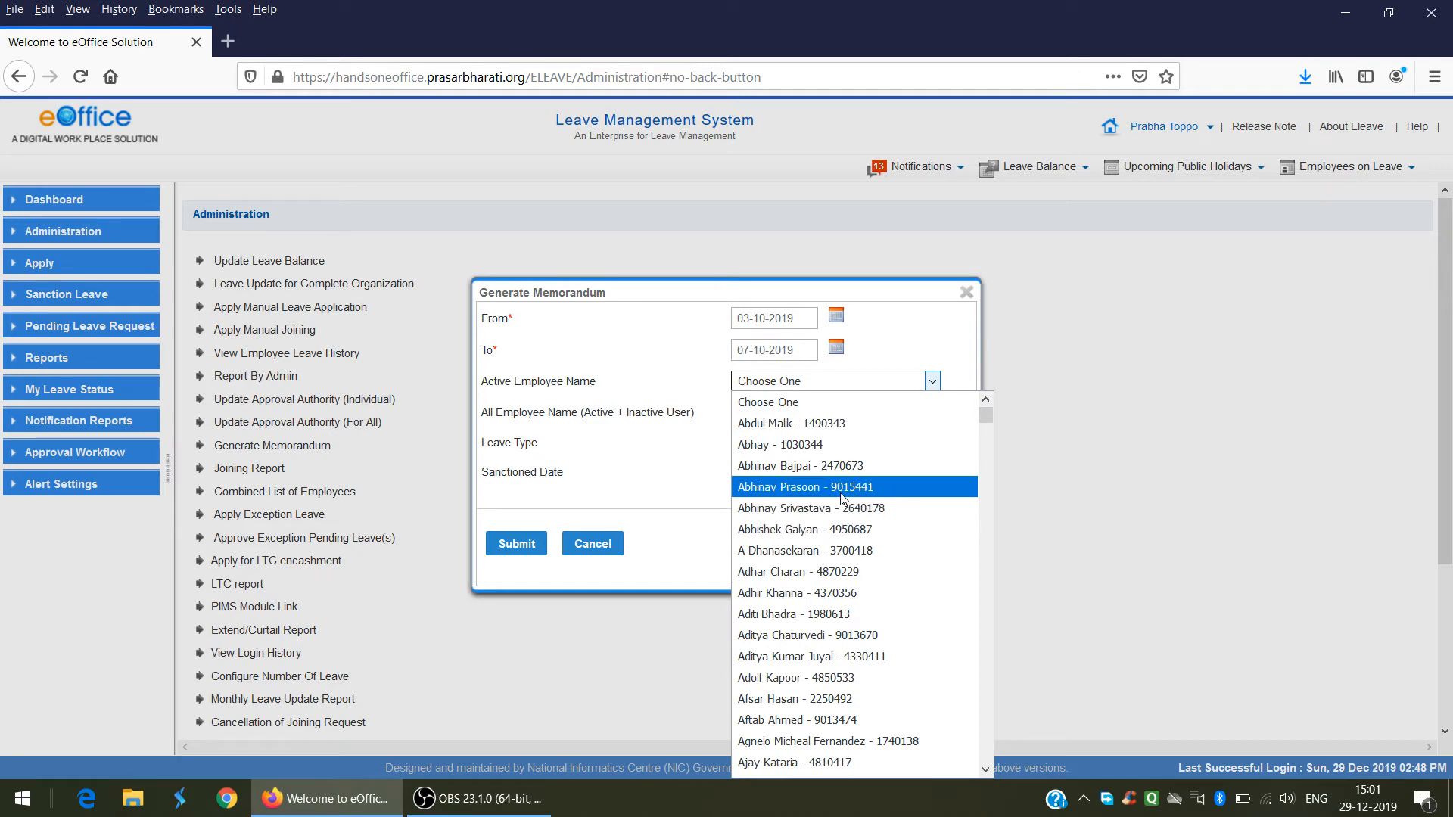
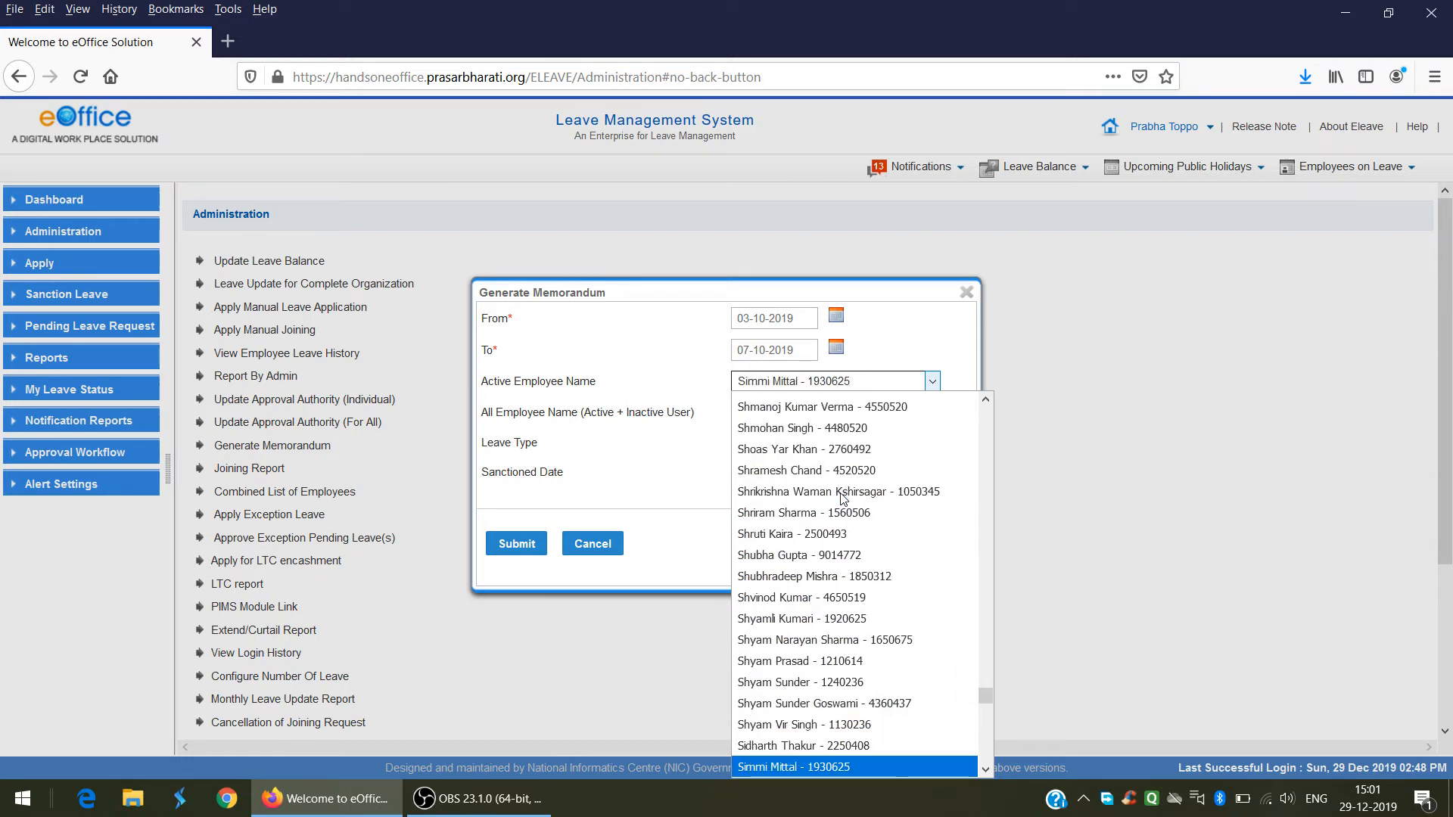
{"action": "left_click", "coordinate": [825, 767]}
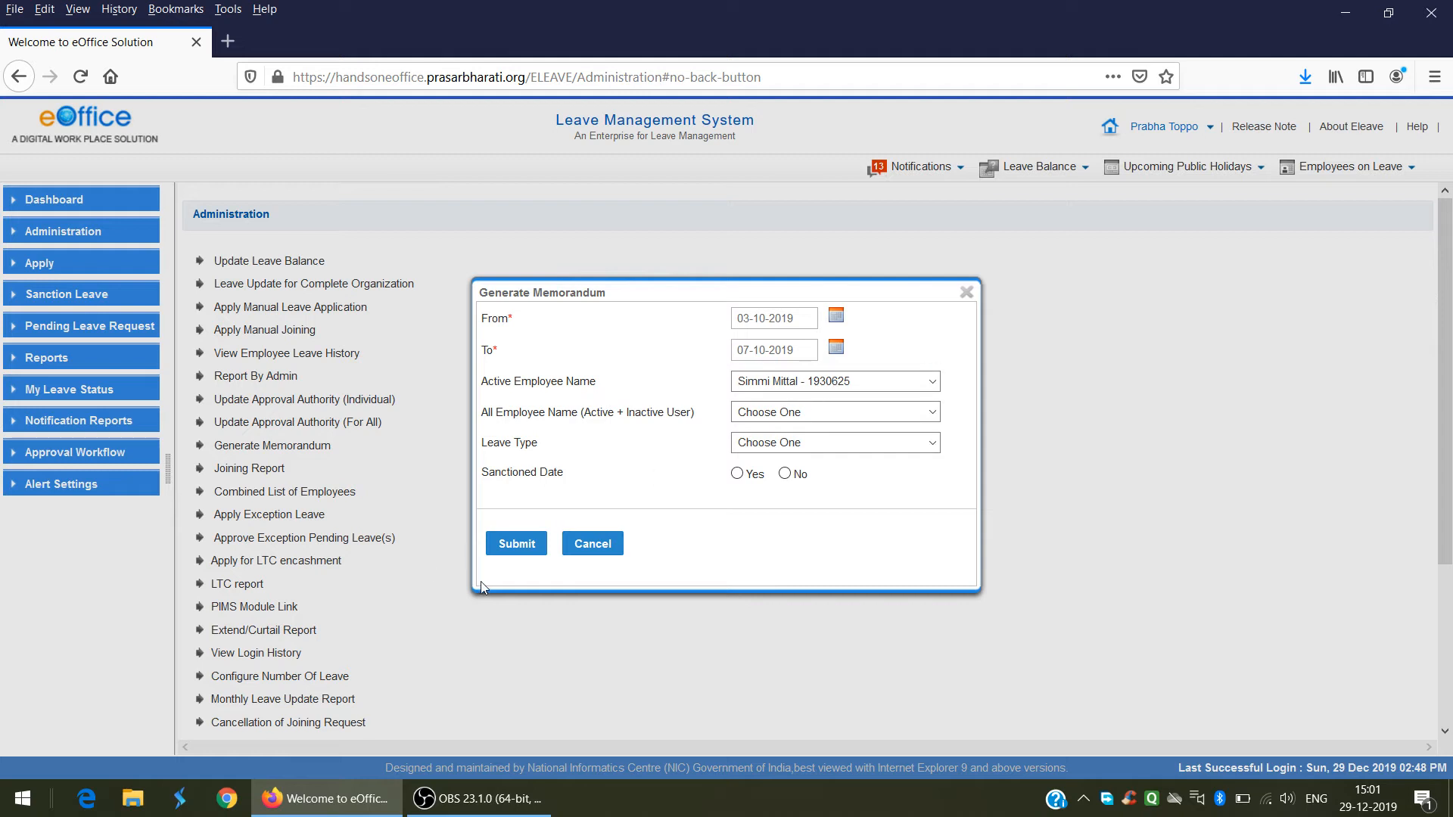
Step: Submit the memorandum request and tick the single sanctioned EL,RH leave entry
{"action": "left_click", "coordinate": [517, 545]}
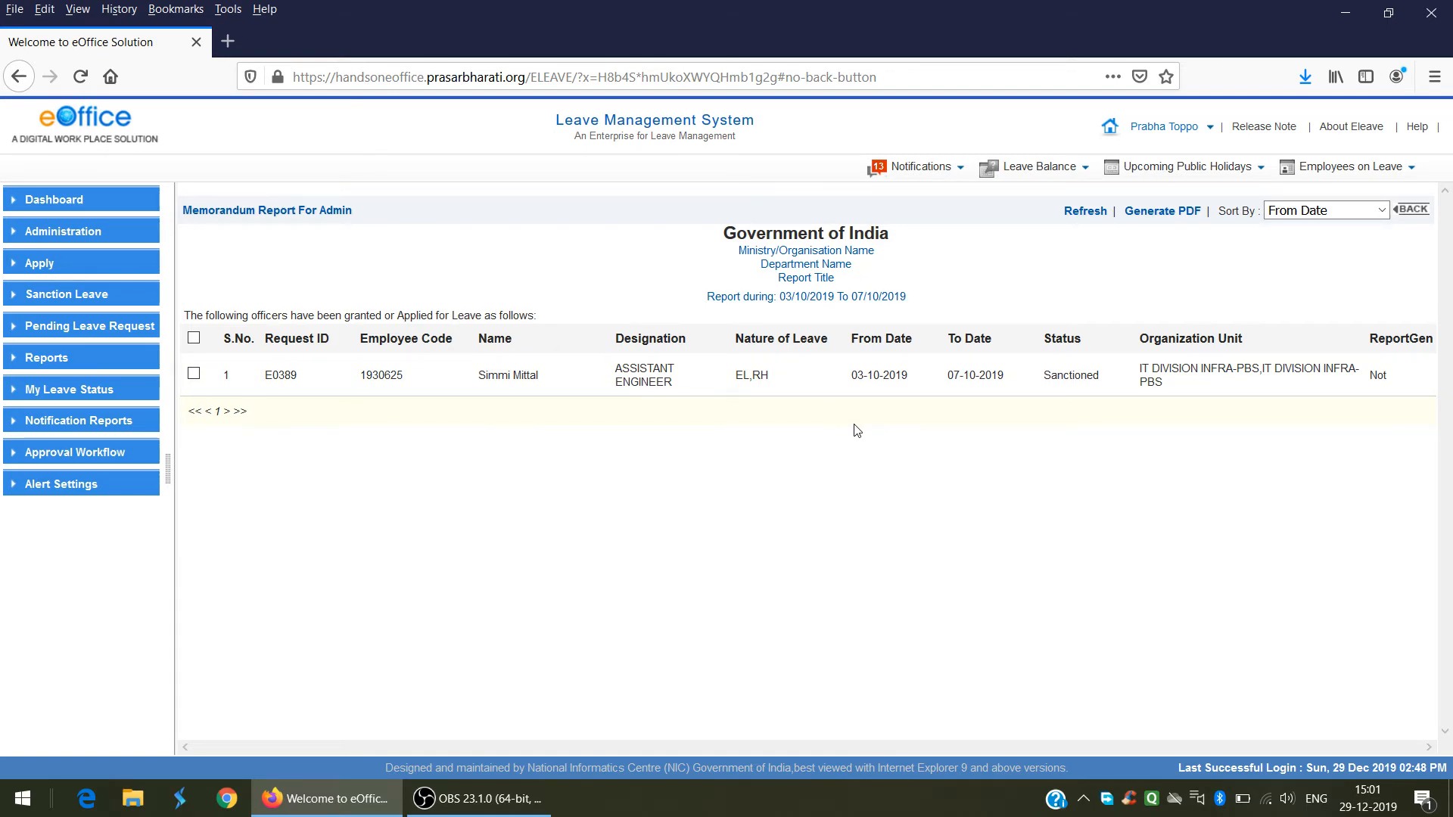
{"action": "left_click", "coordinate": [195, 375]}
Step: Generate the memorandum PDF and open it with Adobe Acrobat instead of saving
{"action": "left_click", "coordinate": [1170, 216]}
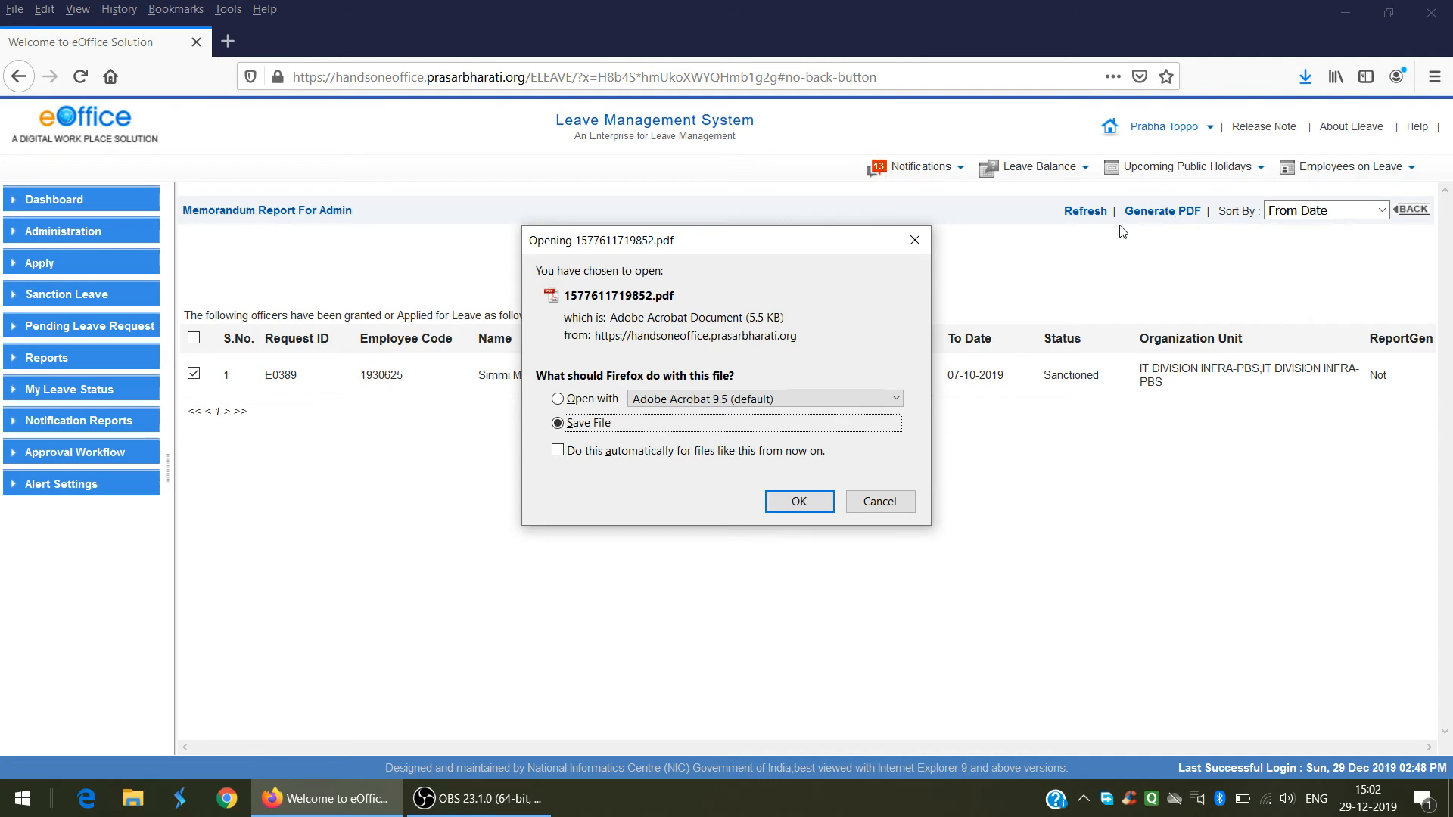
{"action": "left_click", "coordinate": [560, 399]}
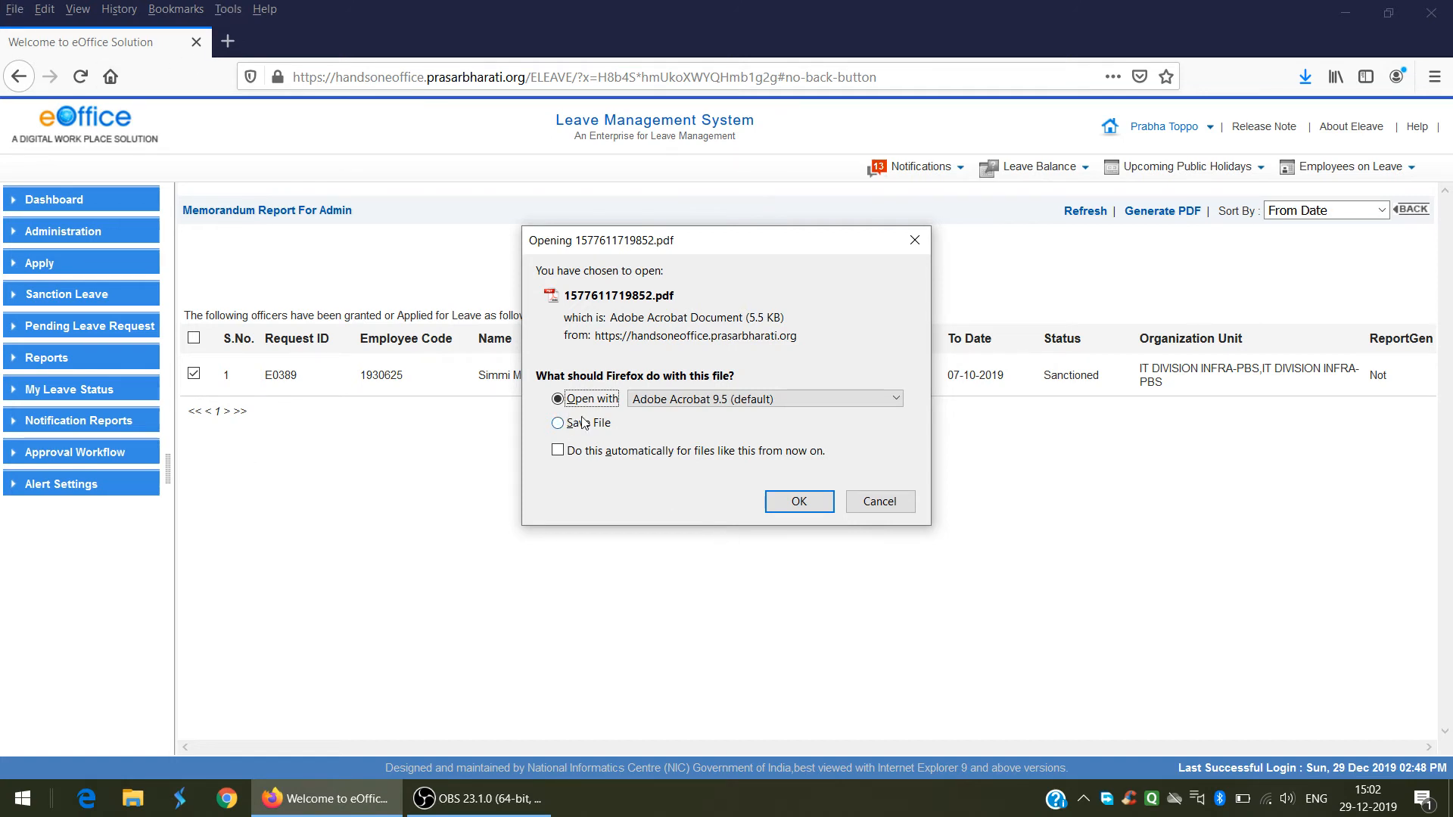
{"action": "left_click", "coordinate": [787, 508]}
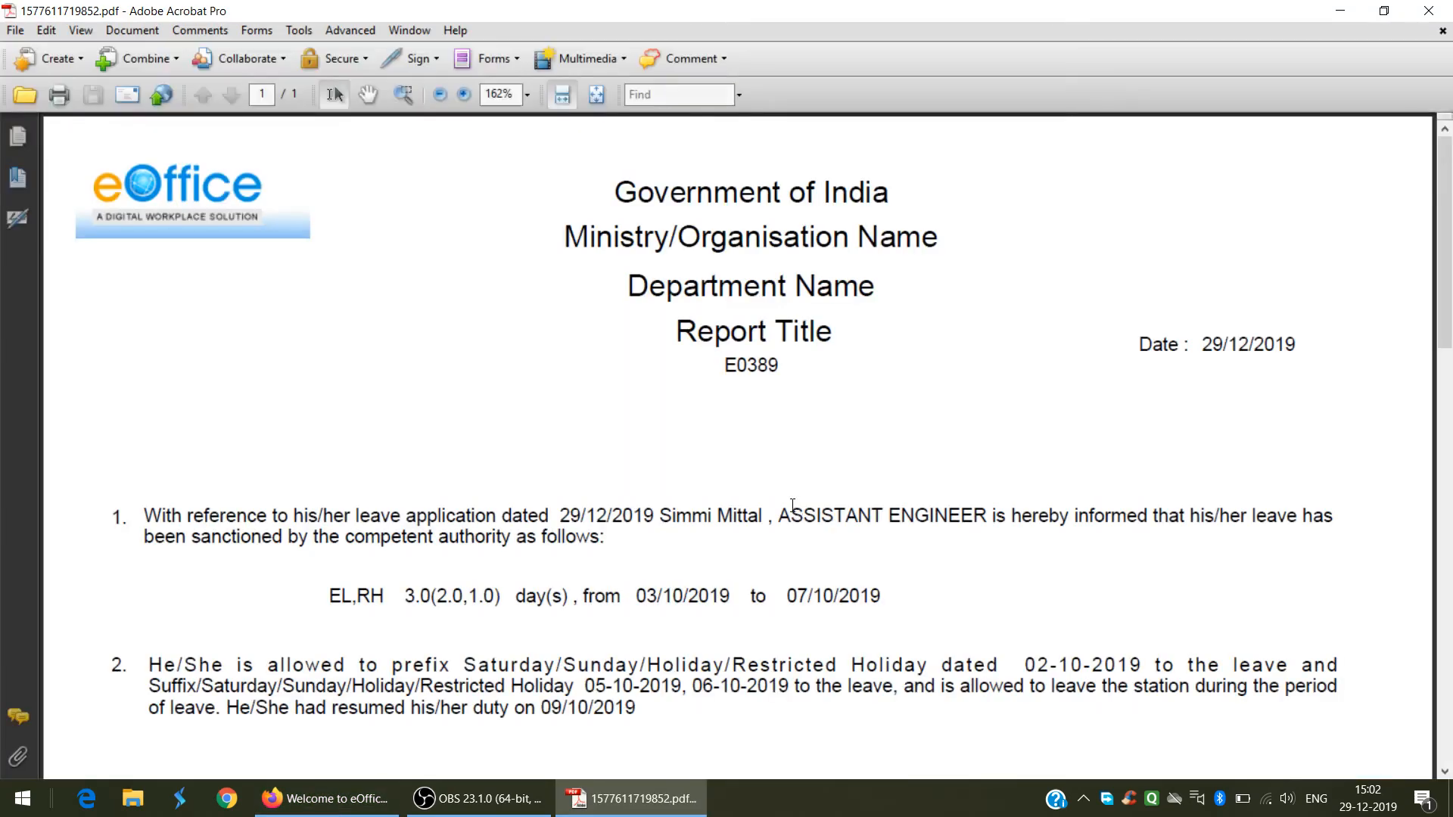
{"action": "scroll", "coordinate": [791, 507], "scroll_direction": "down", "scroll_amount": 1}
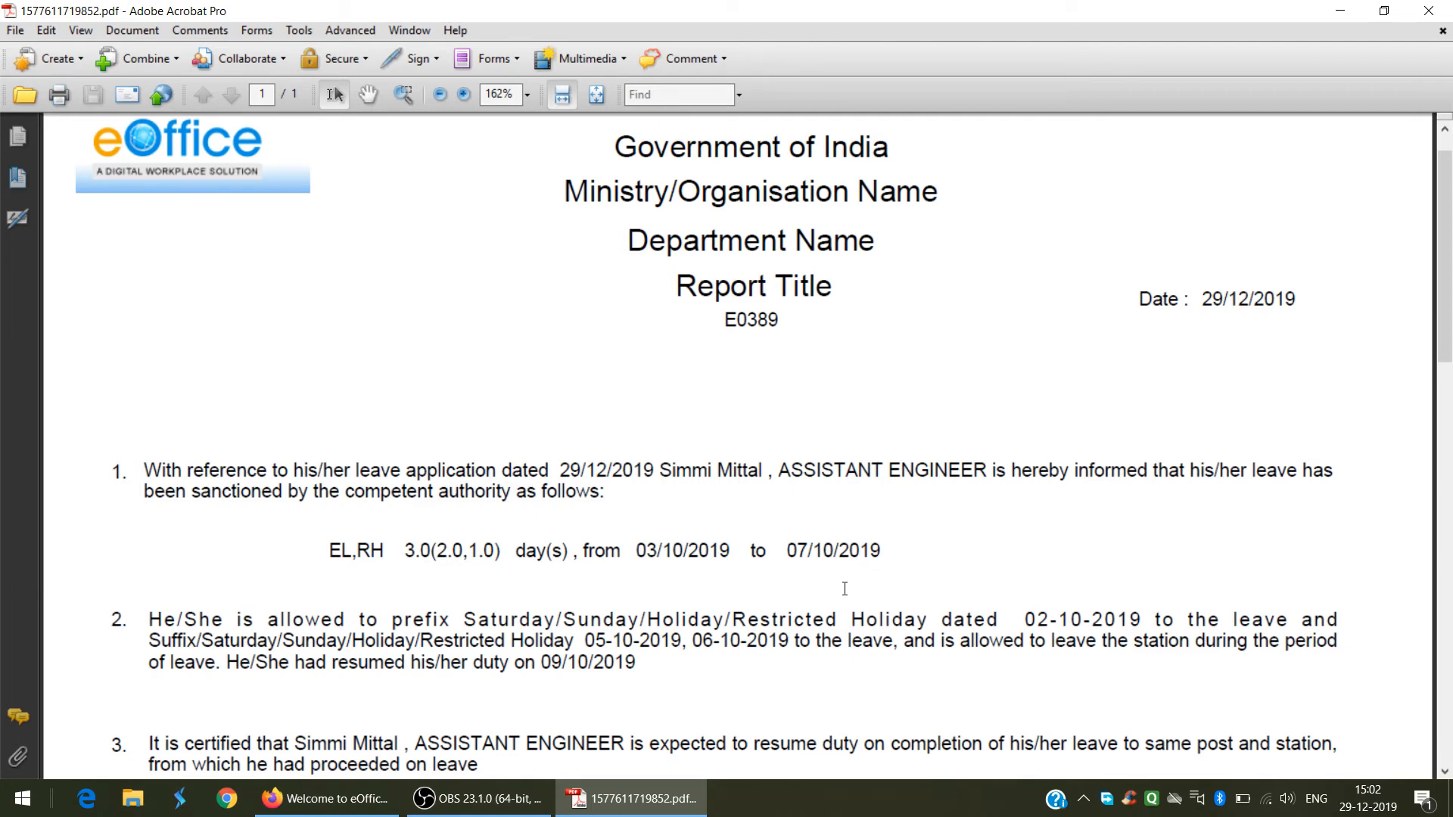
{"action": "scroll", "coordinate": [845, 589], "scroll_direction": "down", "scroll_amount": 3}
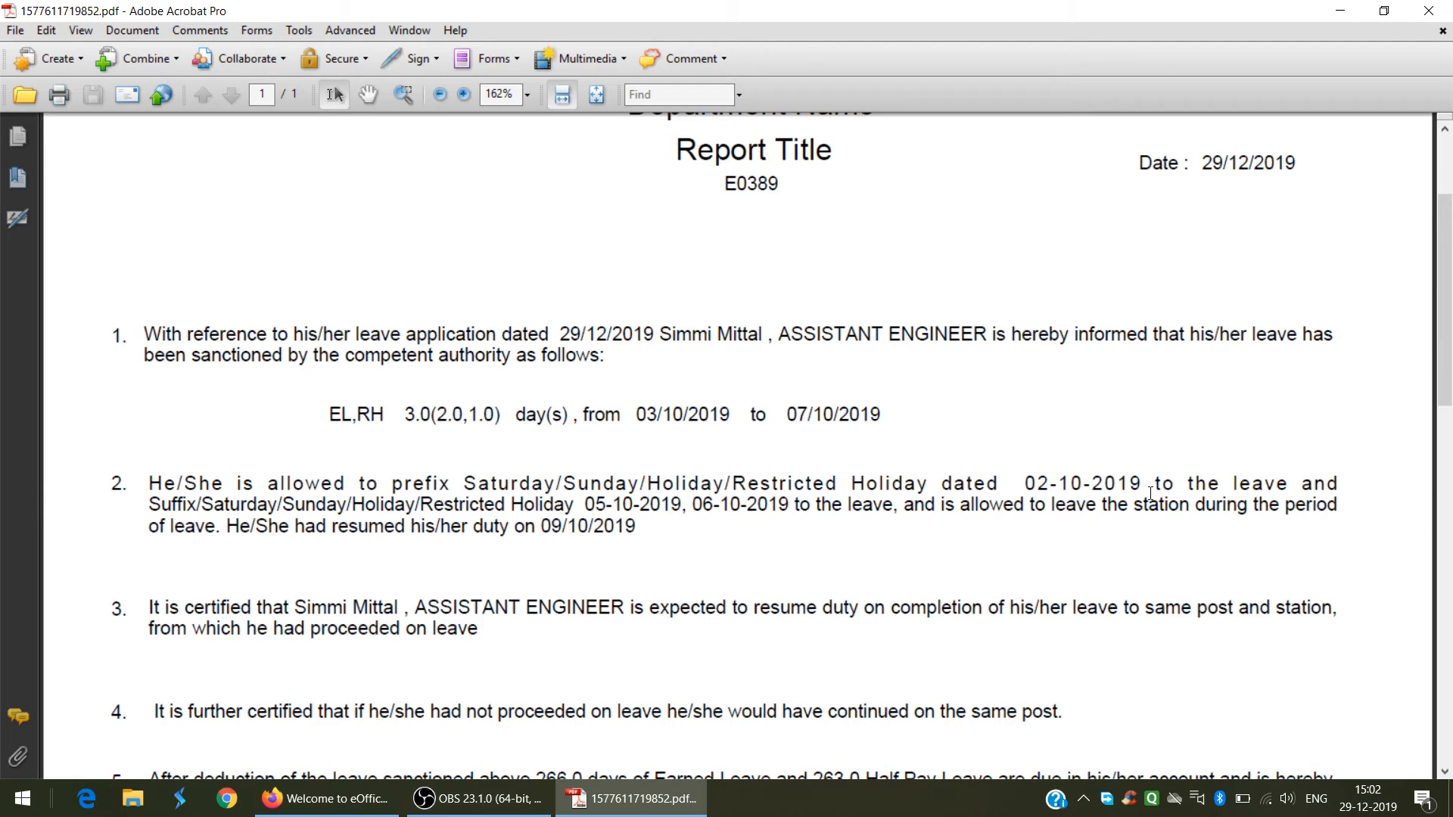
{"action": "scroll", "coordinate": [366, 614], "scroll_direction": "down", "scroll_amount": 3}
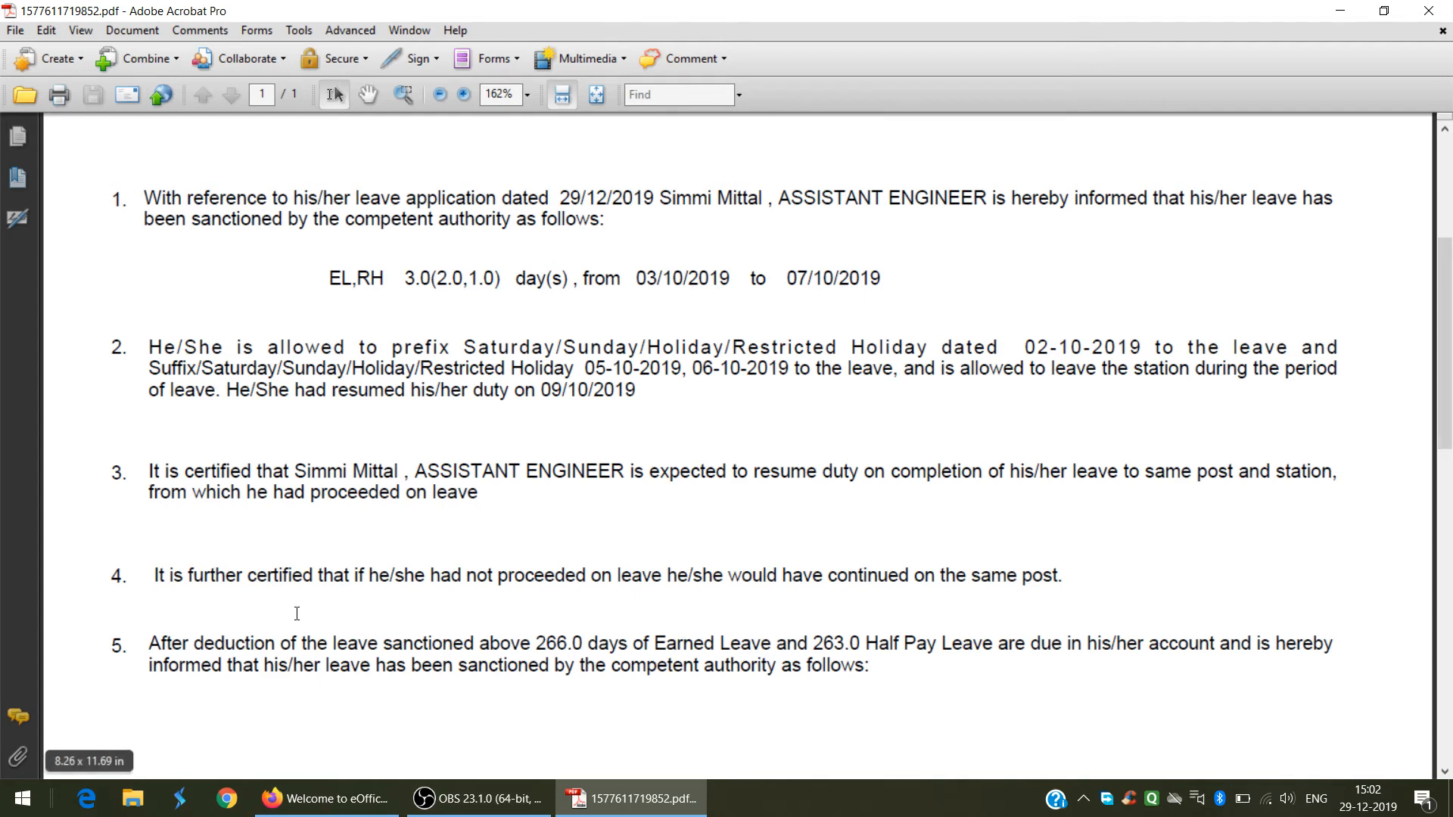
{"action": "scroll", "coordinate": [297, 615], "scroll_direction": "up", "scroll_amount": 2}
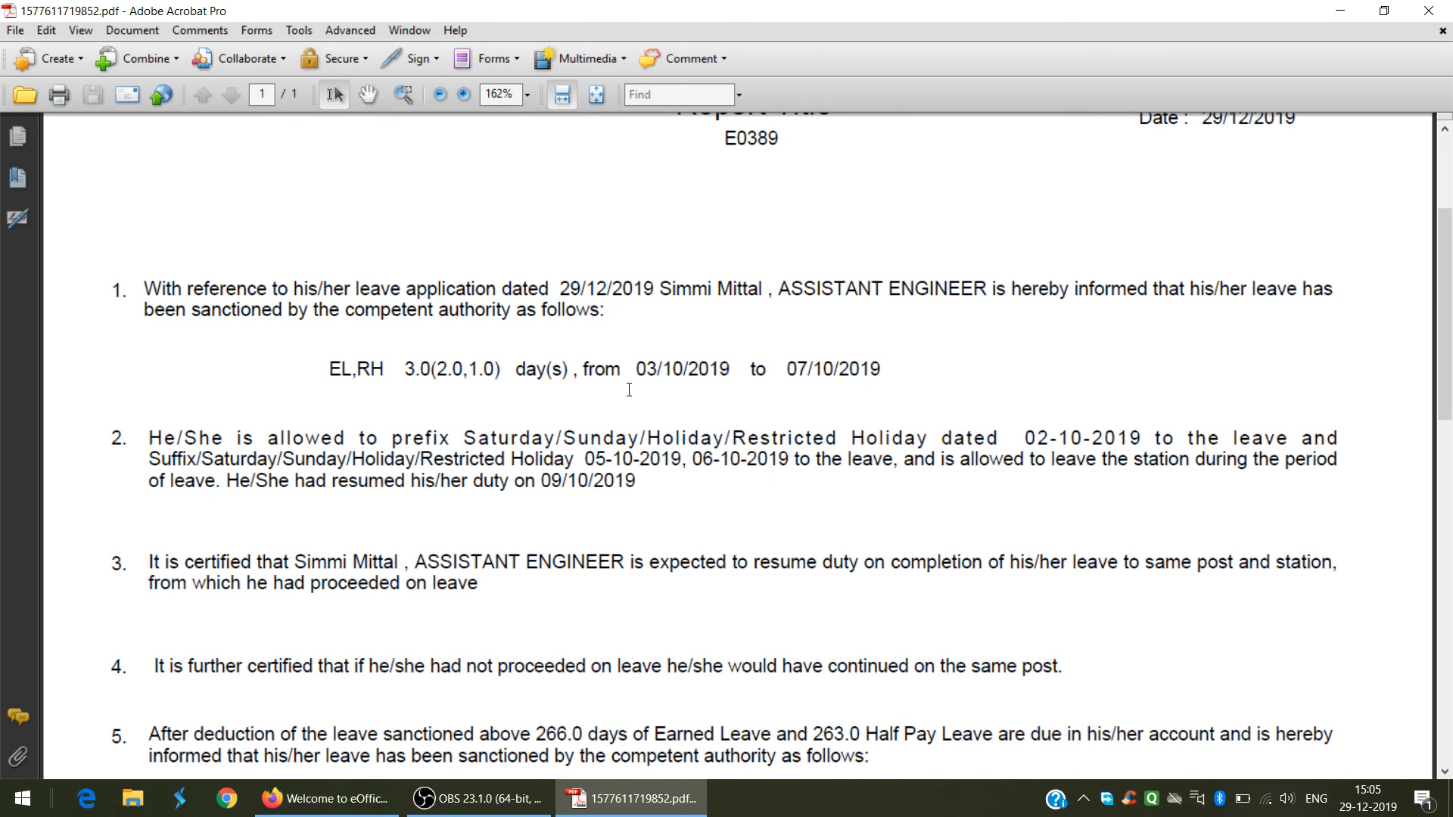
{"action": "scroll", "coordinate": [629, 390], "scroll_direction": "down", "scroll_amount": 3}
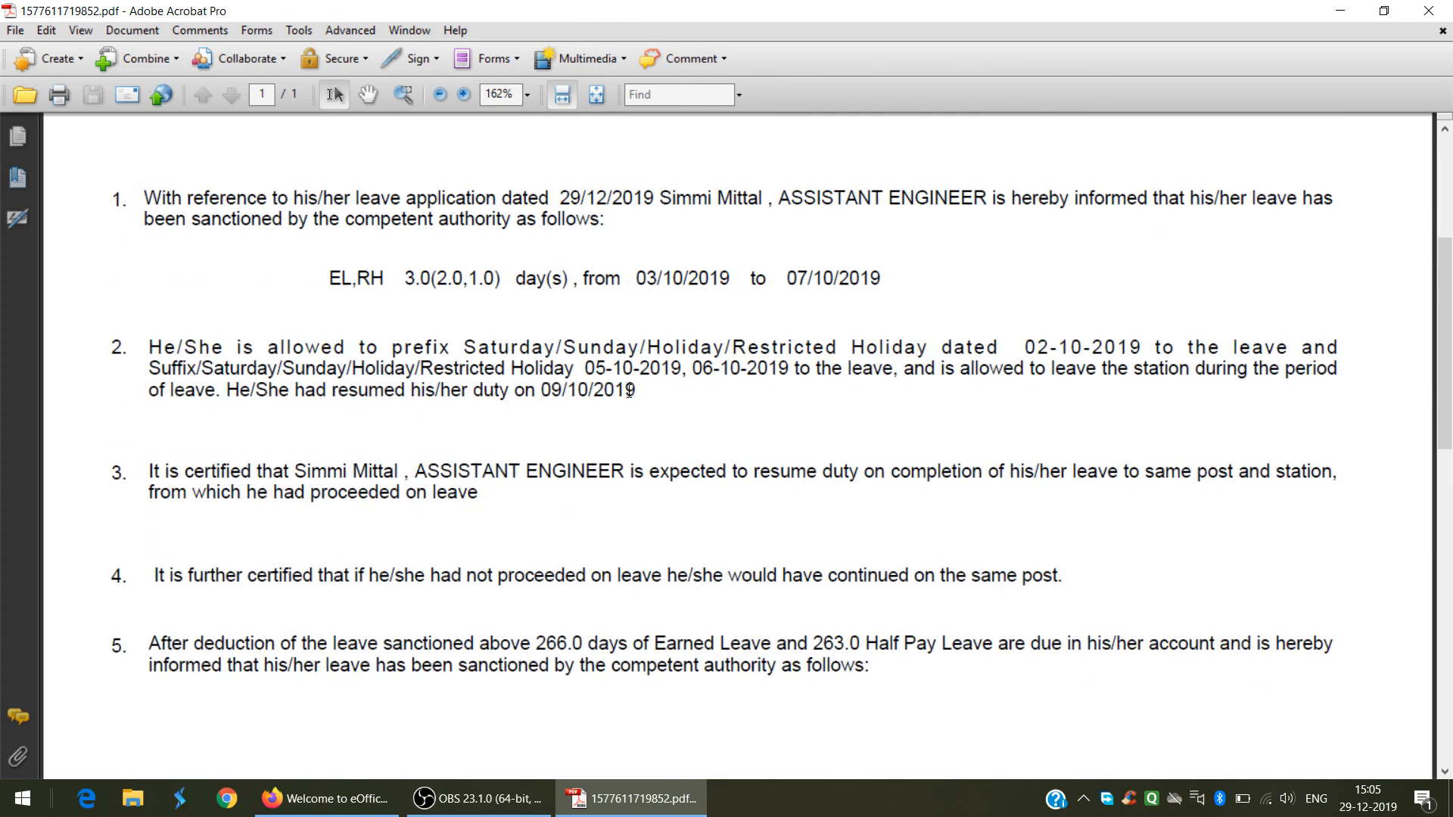